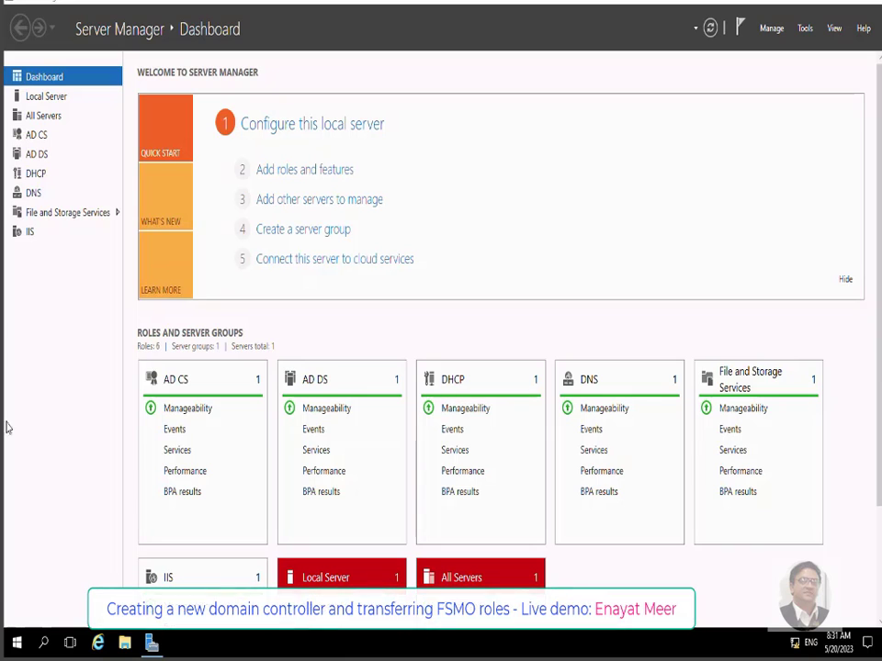
Launch Command Prompt from the Windows search
left_click(43, 643)
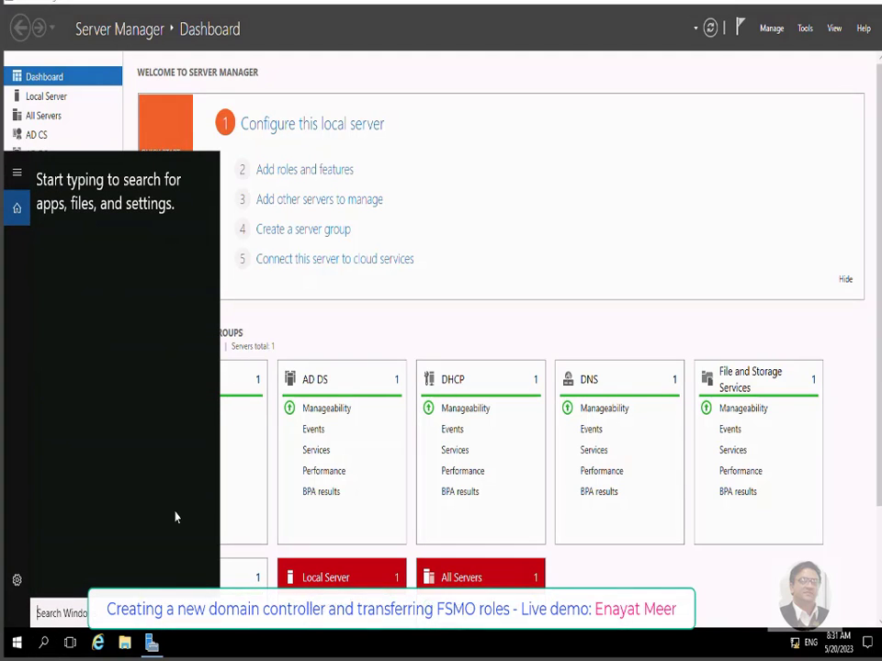
type("cmd")
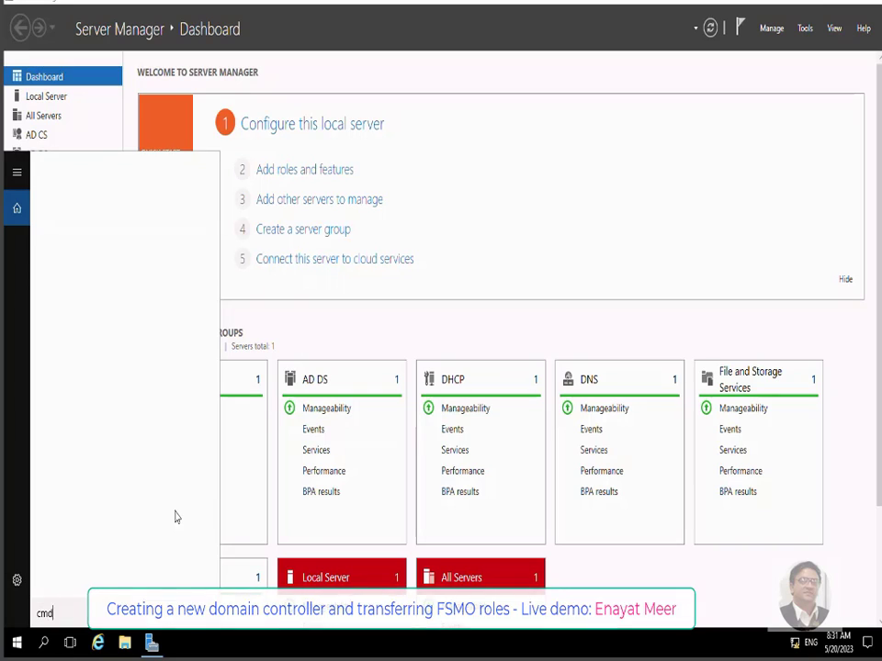
key("Return")
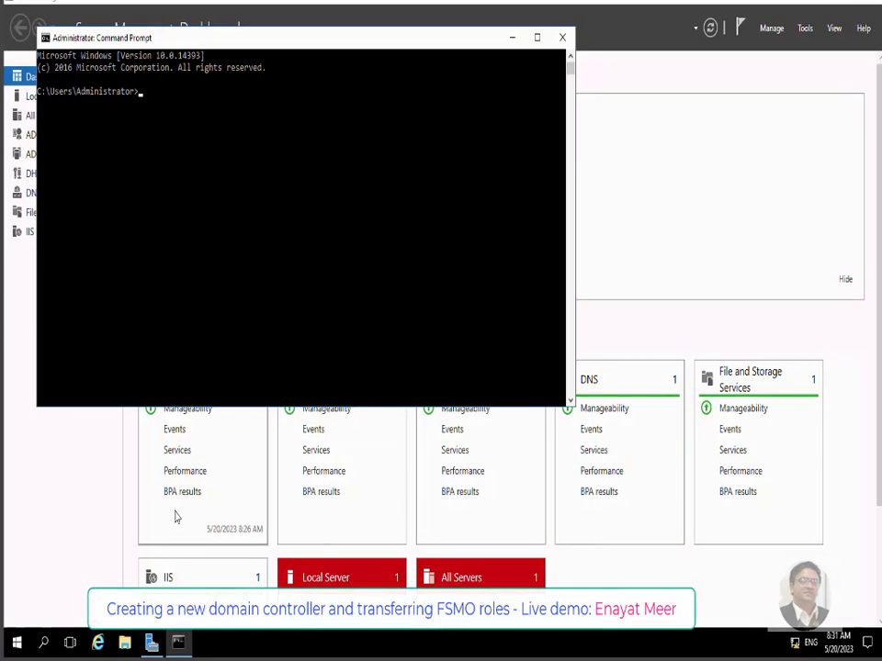
Check the hostname LON-DC1 and open Active Directory Users and Computers with dsa.msc
type("hostname")
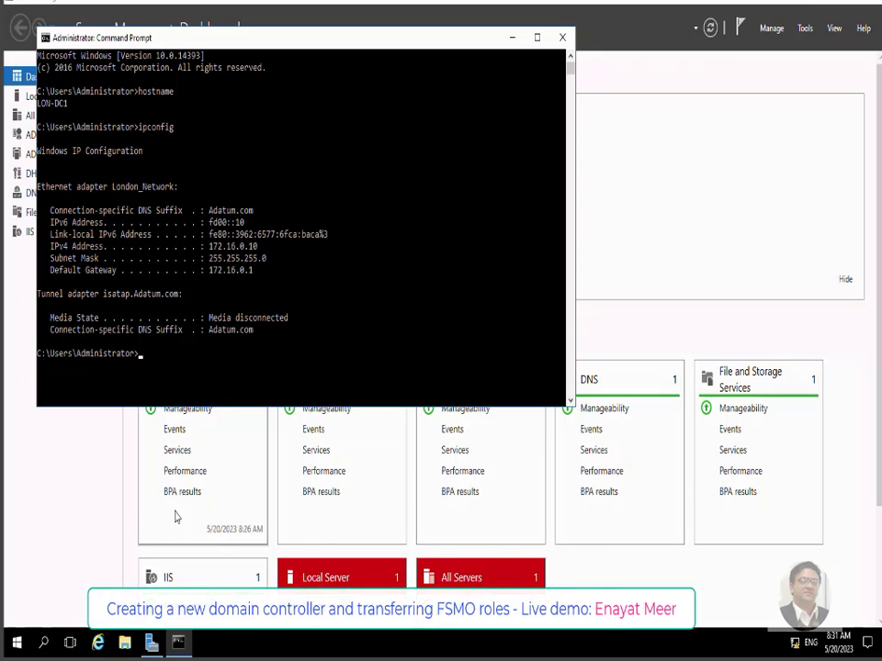
type("dsa.msc")
key("Return")
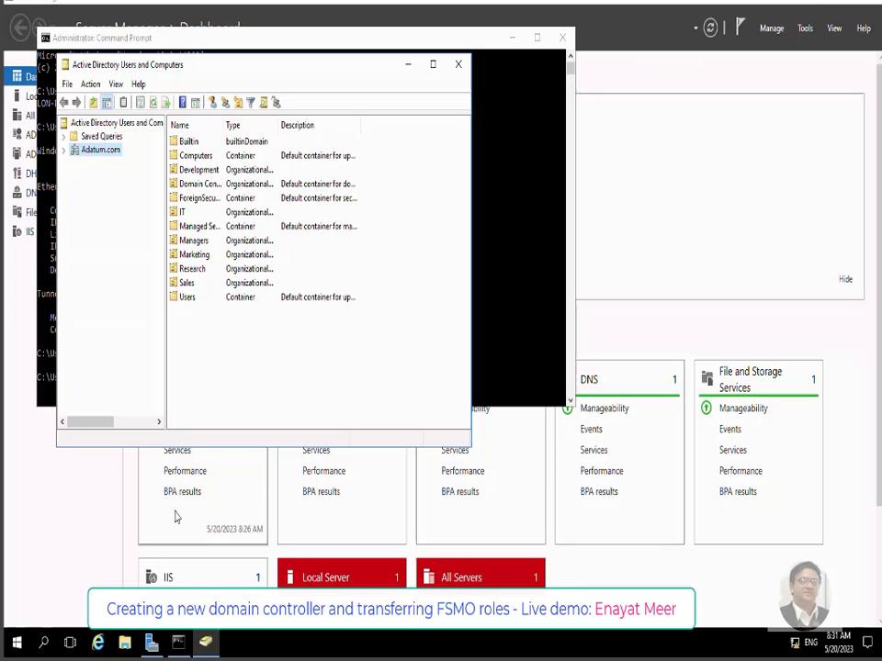
left_click(501, 354)
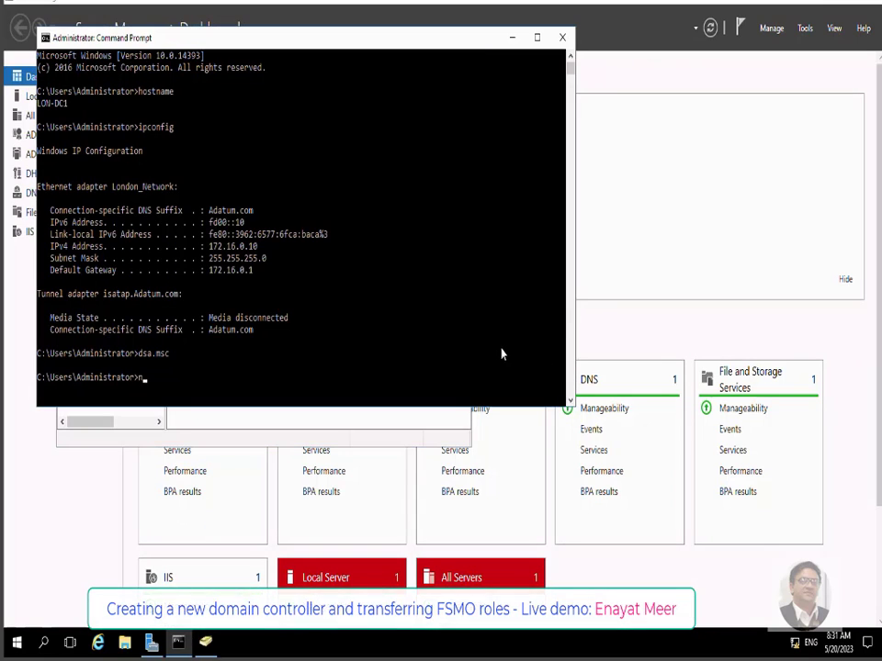
Run netdom query fsmo, mark the five roles held by LON-DC1, then switch to the LON-SVR1 VM
type("netdom query fs")
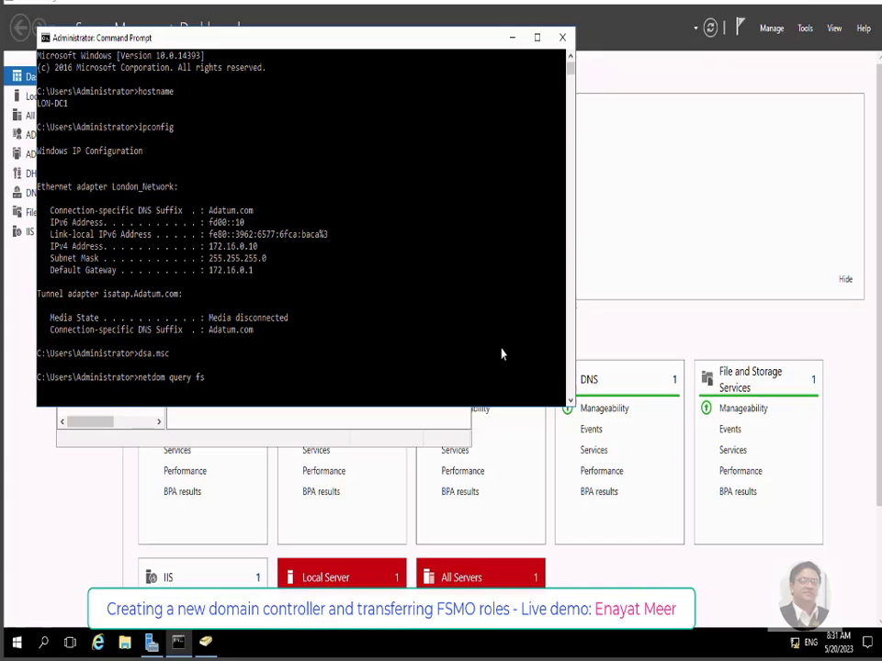
type("mo")
key("Return")
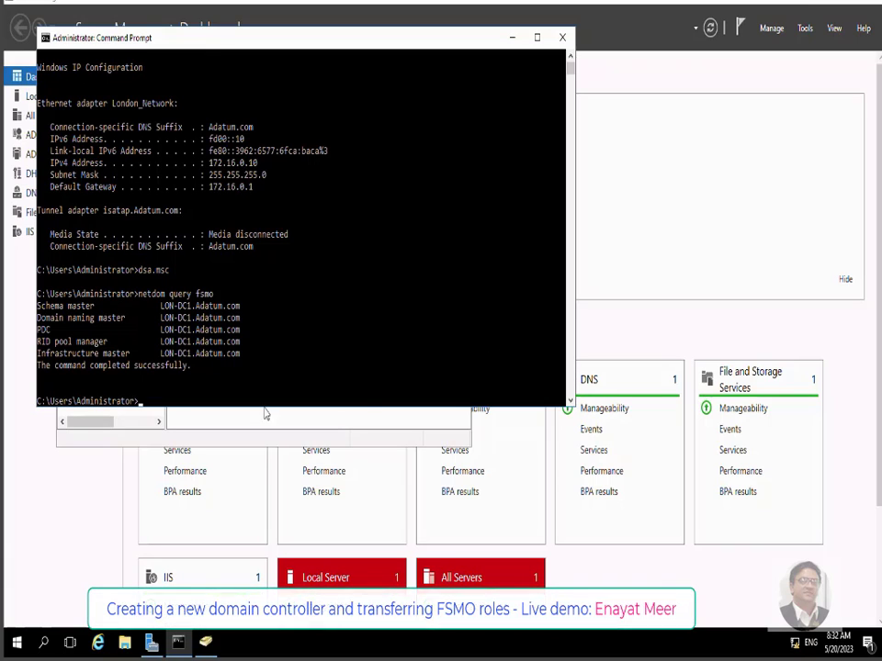
left_click_drag(38, 310, 248, 362)
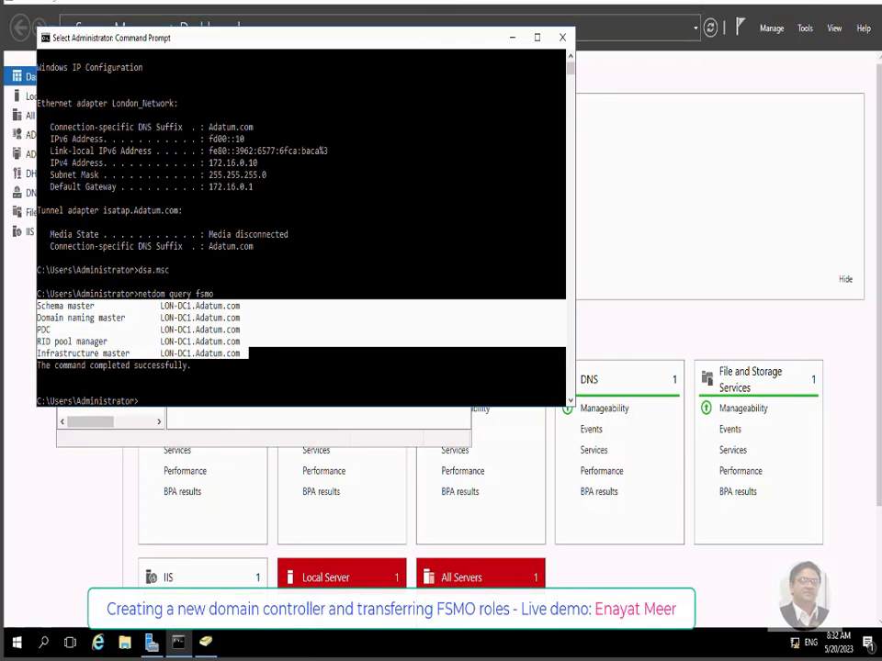
left_click(432, 4)
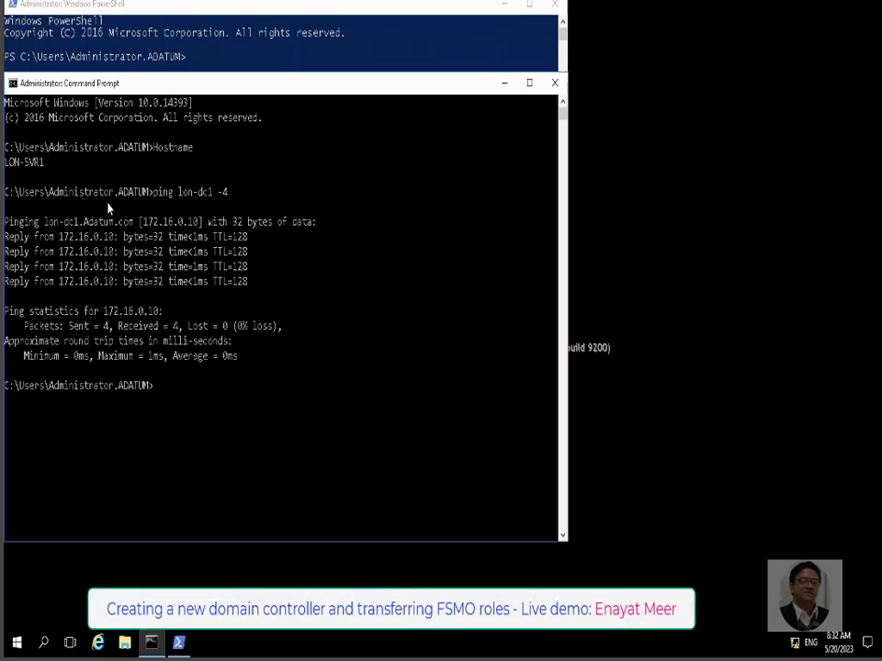
Highlight the LON-SVR1 hostname and the successful IPv4 ping to lon-dc1 at 172.16.0.10
left_click_drag(6, 161, 46, 162)
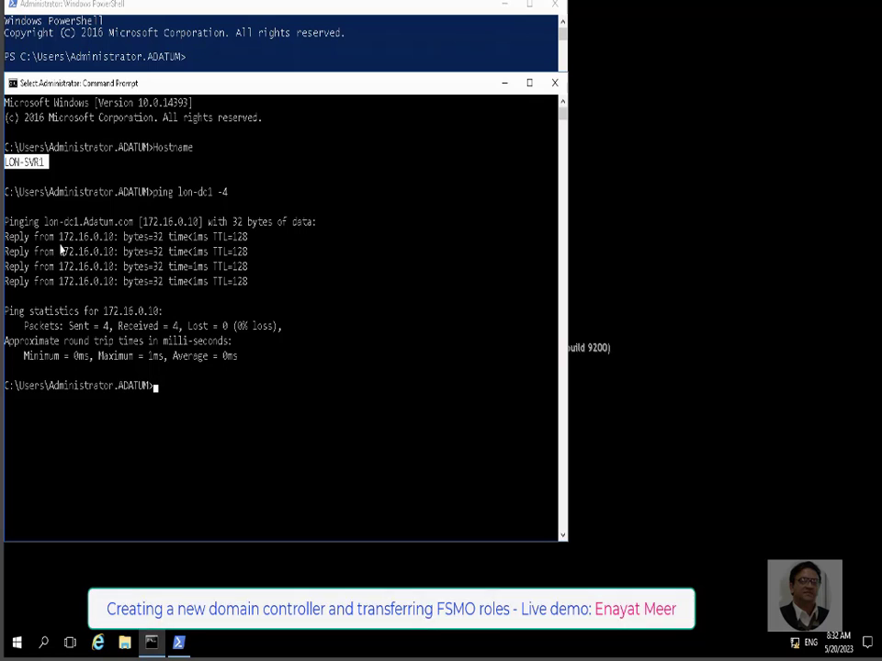
left_click_drag(58, 236, 94, 240)
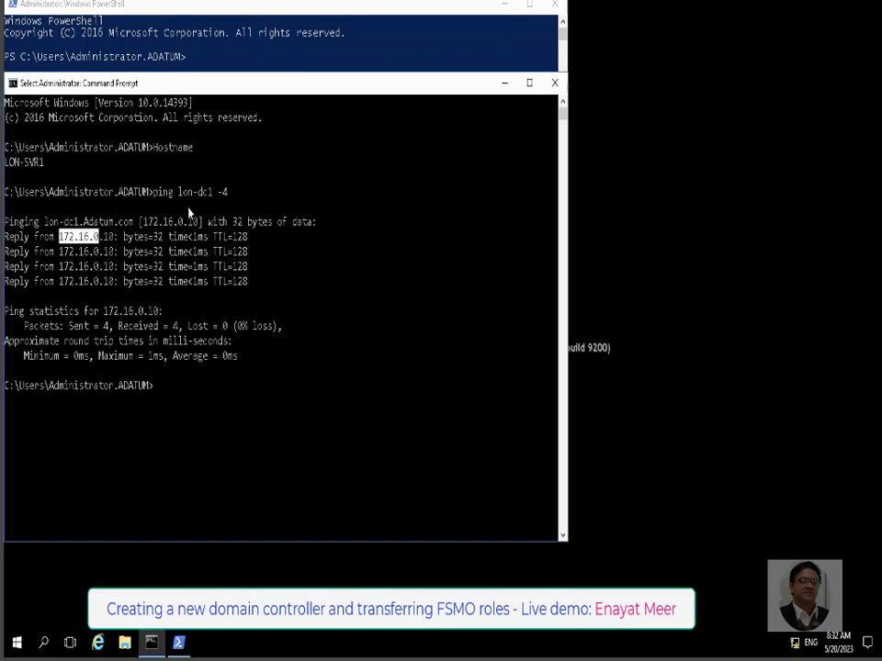
left_click_drag(179, 192, 225, 202)
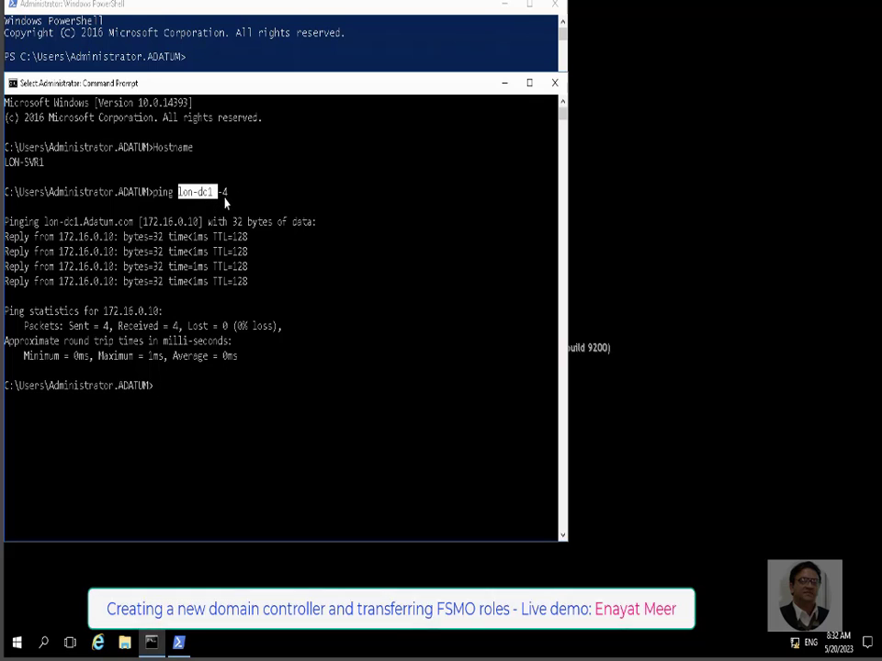
left_click(225, 192)
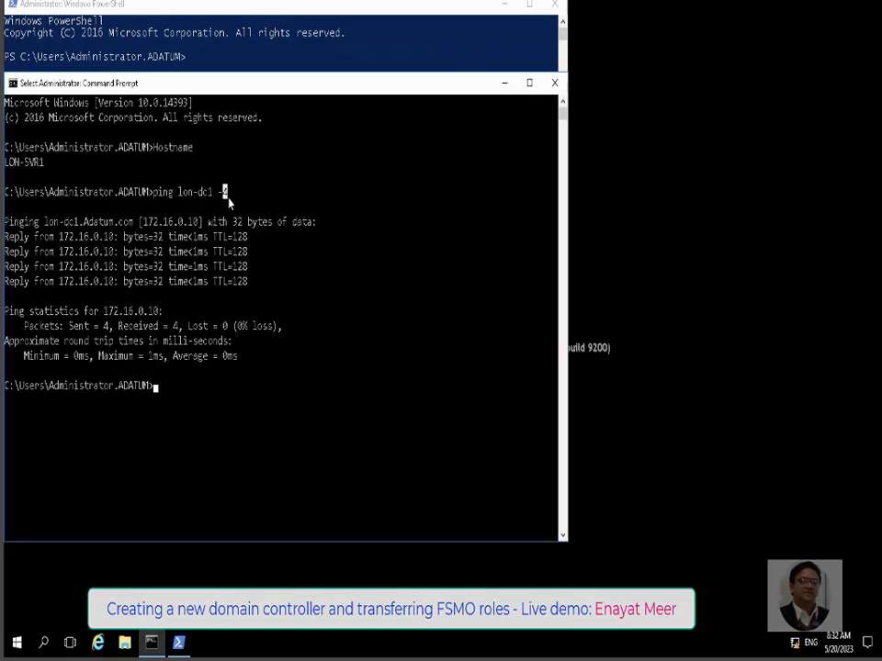
left_click(218, 416)
Run ipconfig and mark LON-SVR1's IPv4 address 172.16.0.11
type("i")
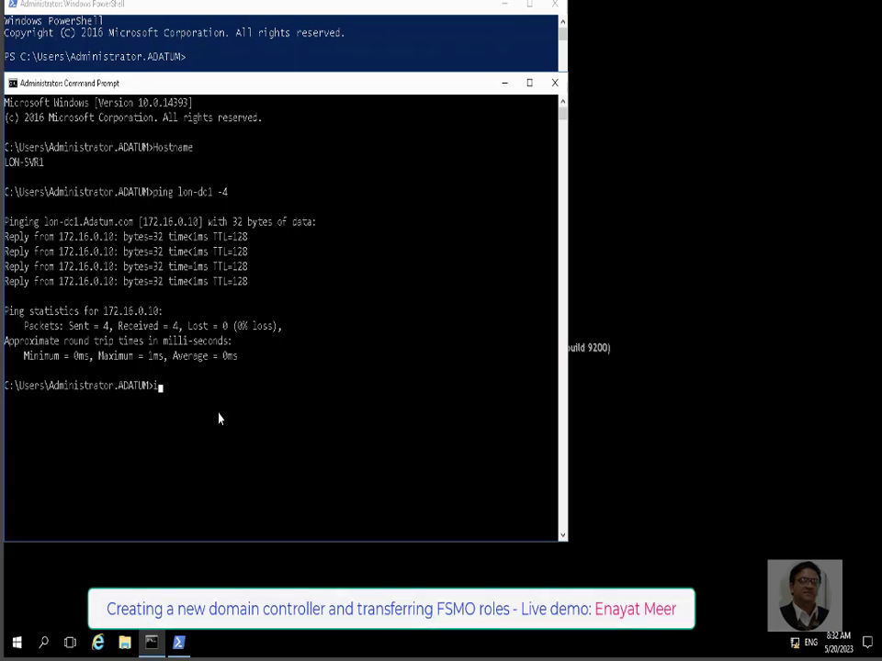
type("pconfig")
key("Return")
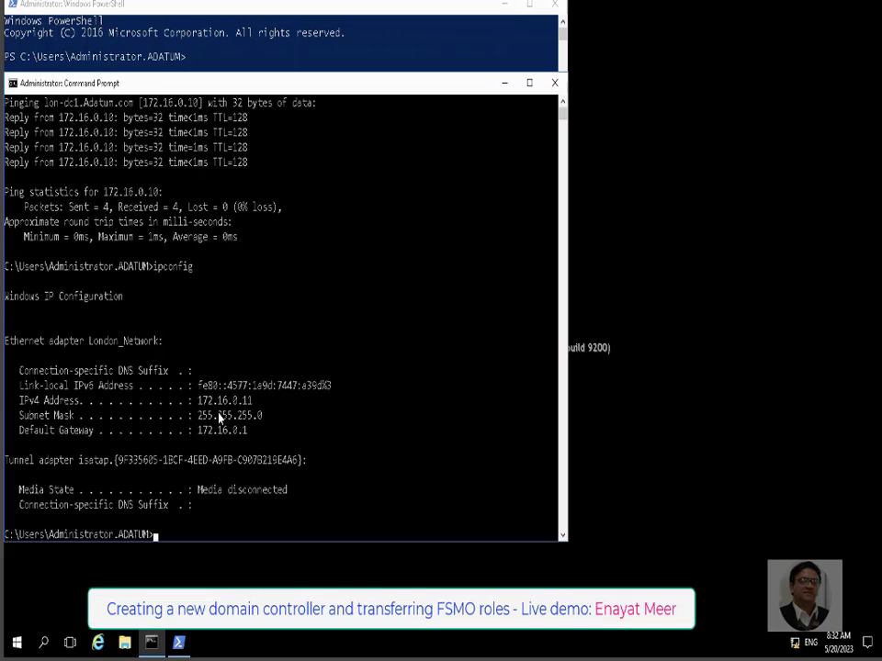
left_click_drag(199, 402, 250, 405)
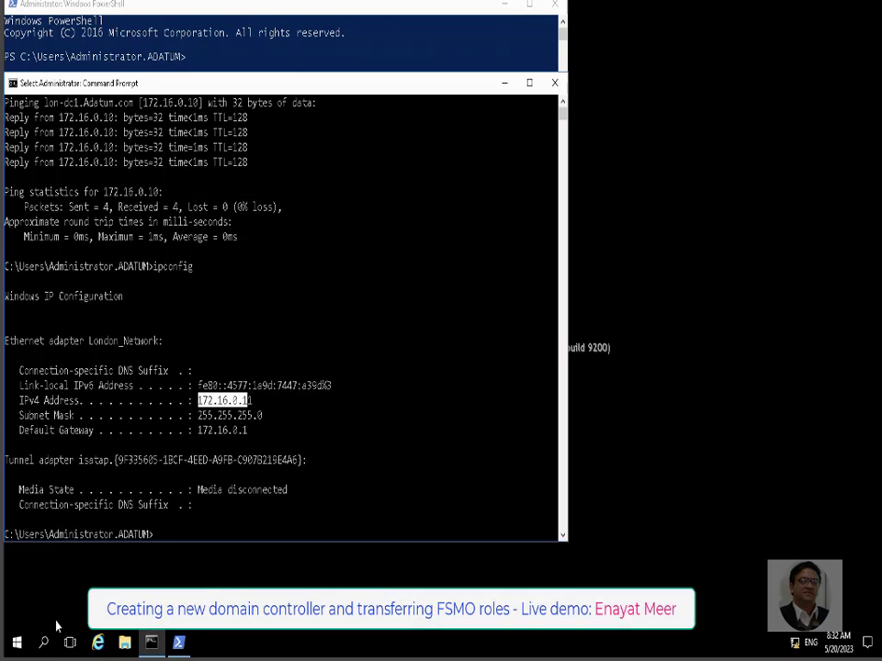
Launch Server Manager from the Start menu
left_click(9, 645)
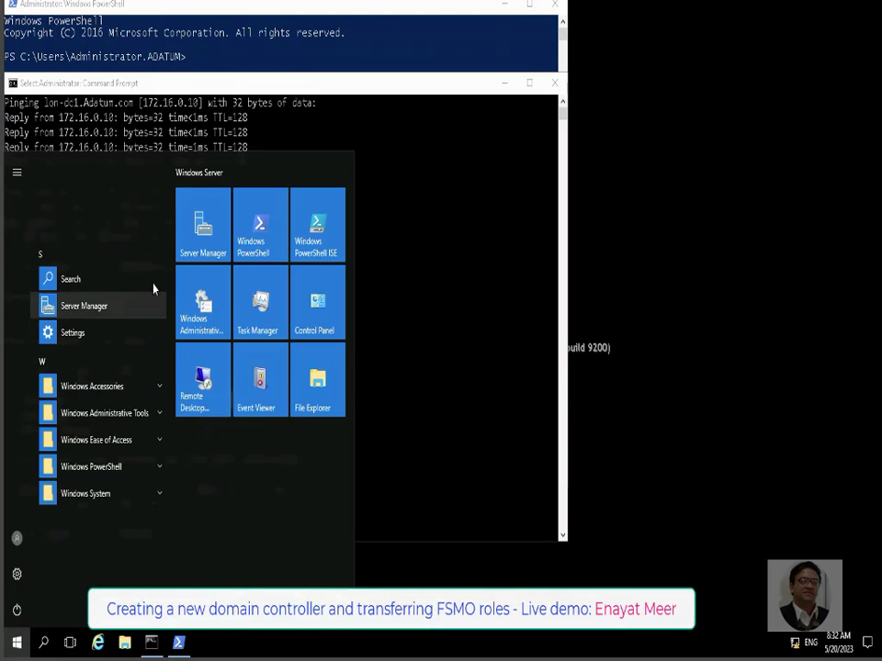
left_click(206, 235)
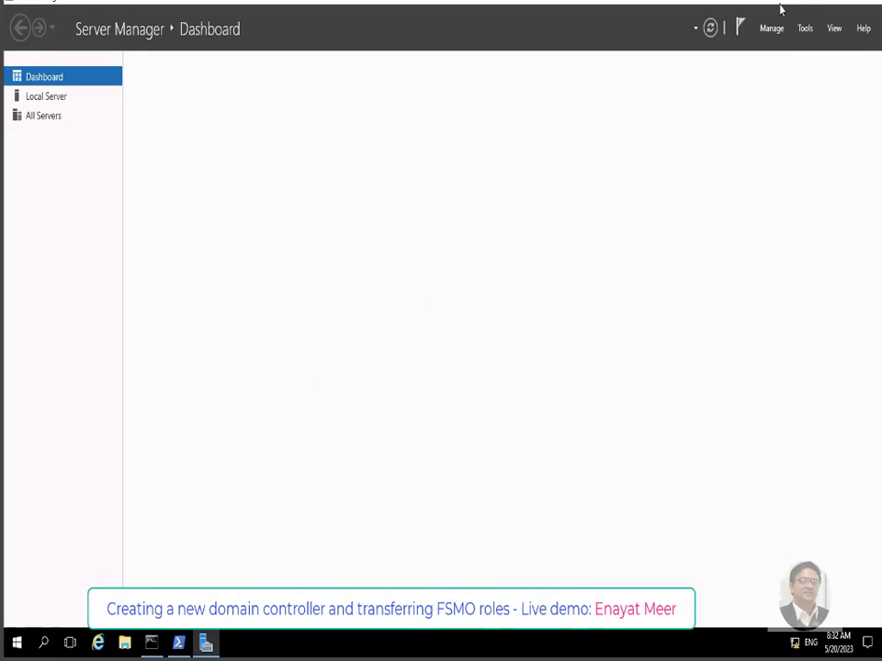
left_click(805, 28)
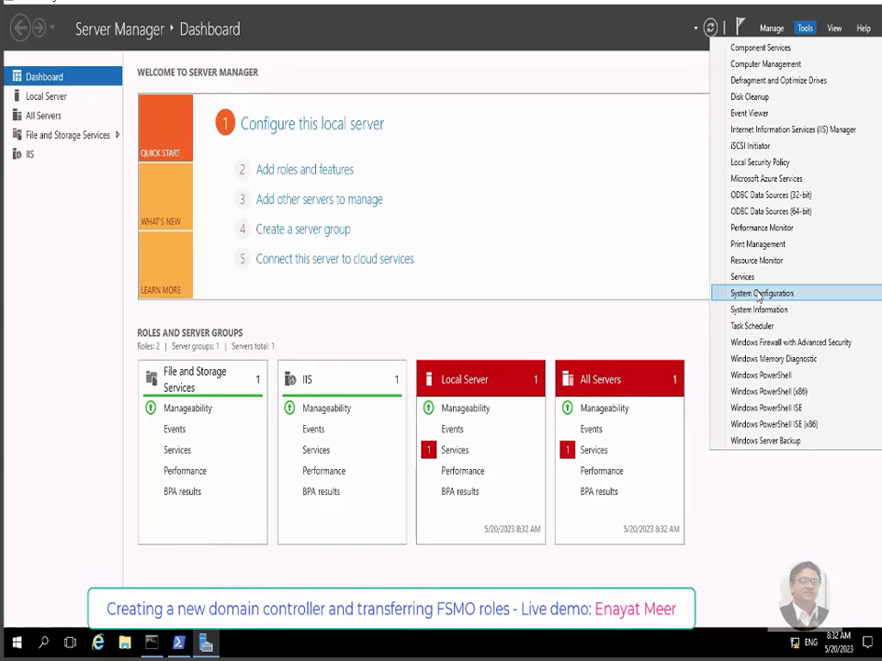
left_click(602, 260)
Run Add Roles and Features as a role-based installation on LON-SVR1.Adatum.com up to Server Roles
left_click(303, 171)
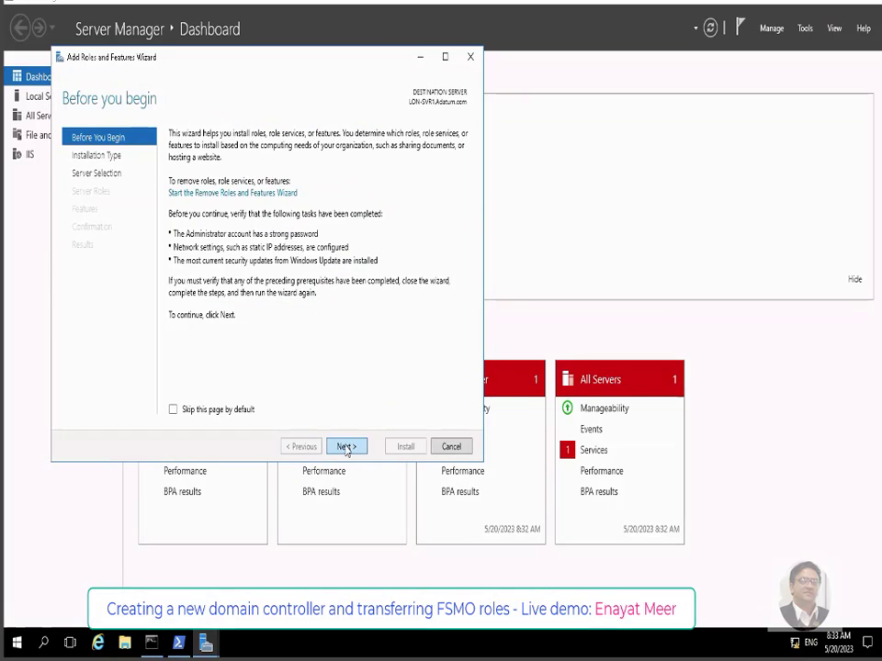
left_click(346, 447)
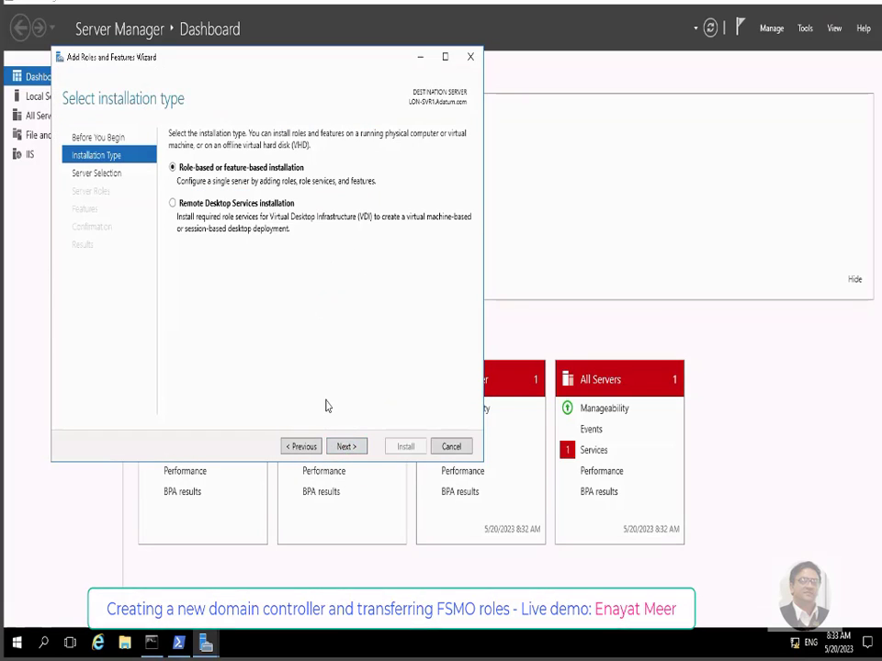
left_click(345, 446)
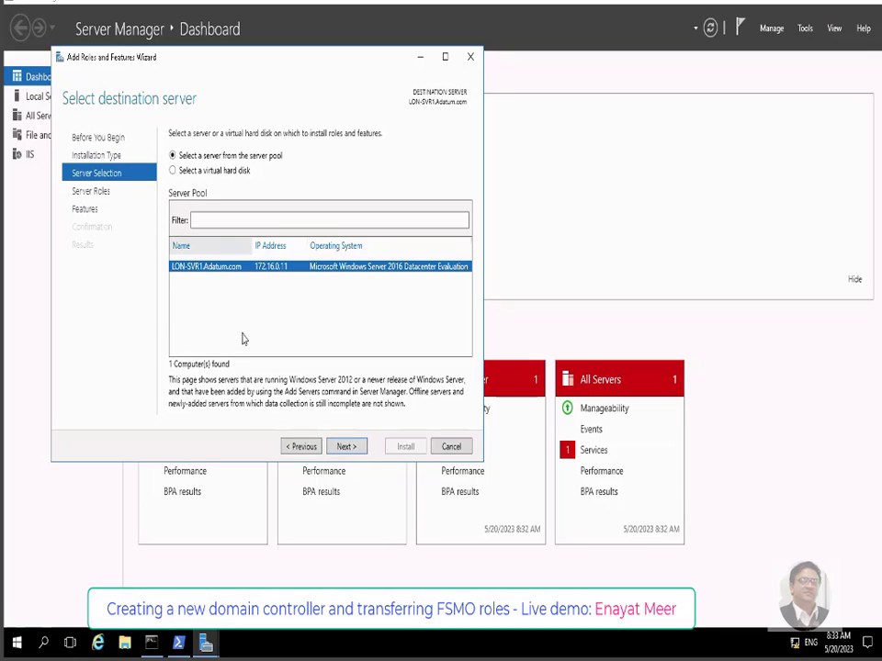
left_click(345, 446)
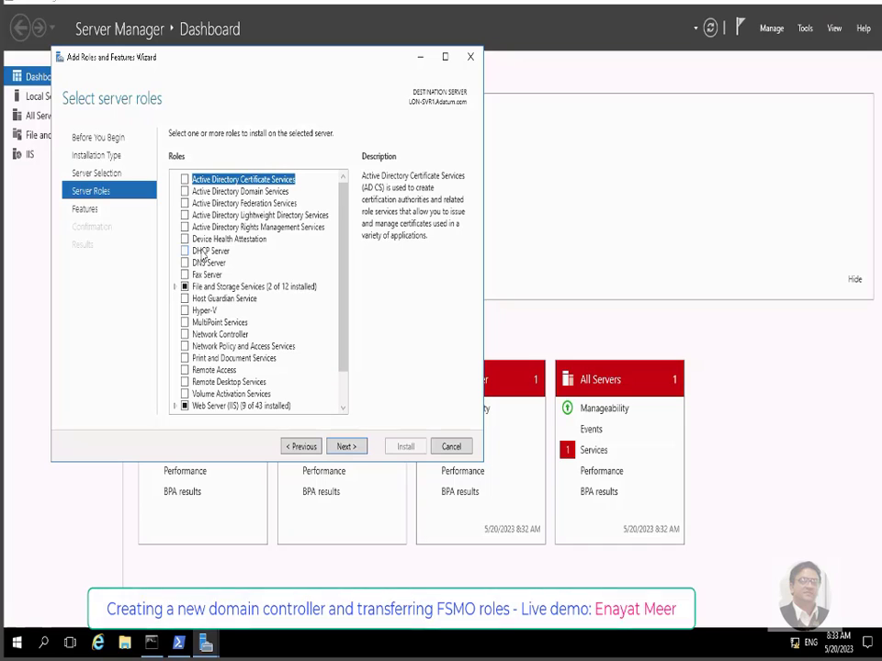
Select Active Directory Domain Services and add its required management features
left_click(184, 192)
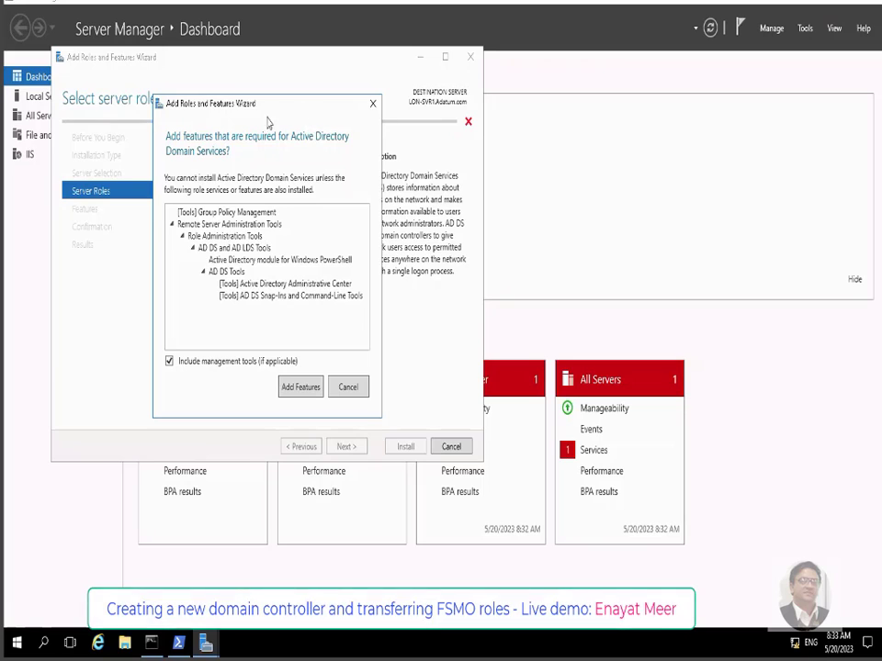
left_click_drag(267, 121, 205, 141)
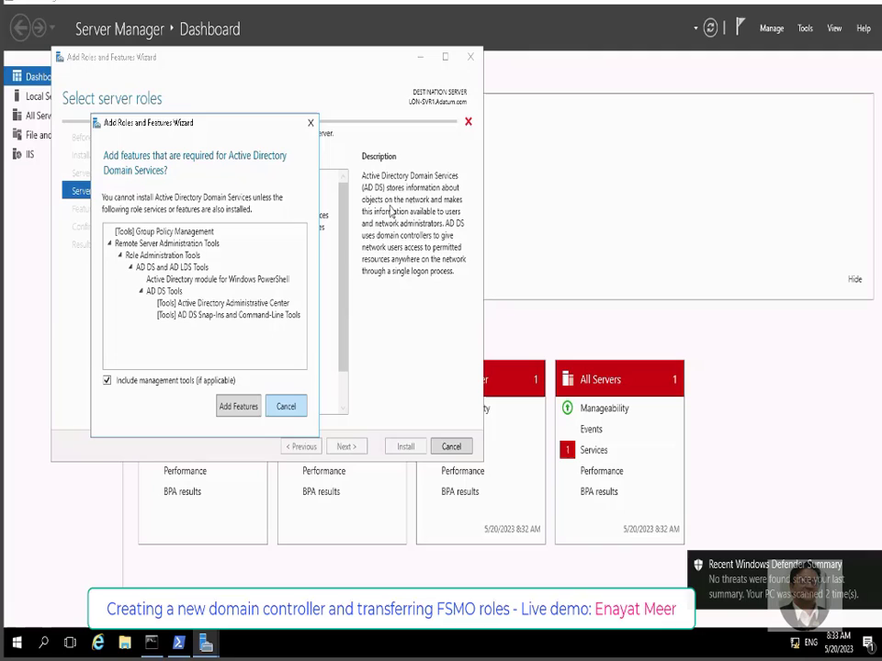
left_click(237, 409)
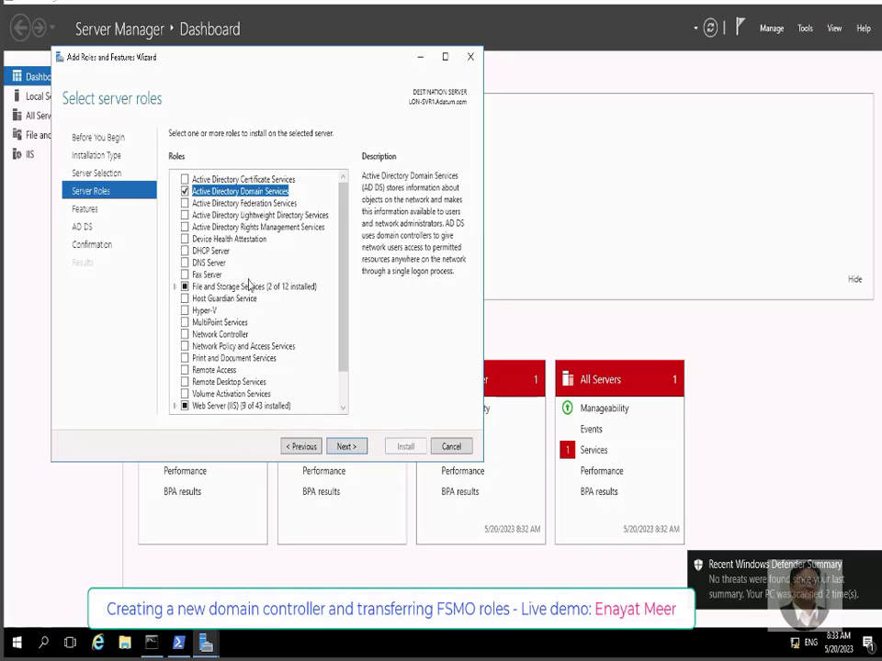
Keep default features, pass the AD DS page, and allow automatic restarts on confirmation
left_click(346, 446)
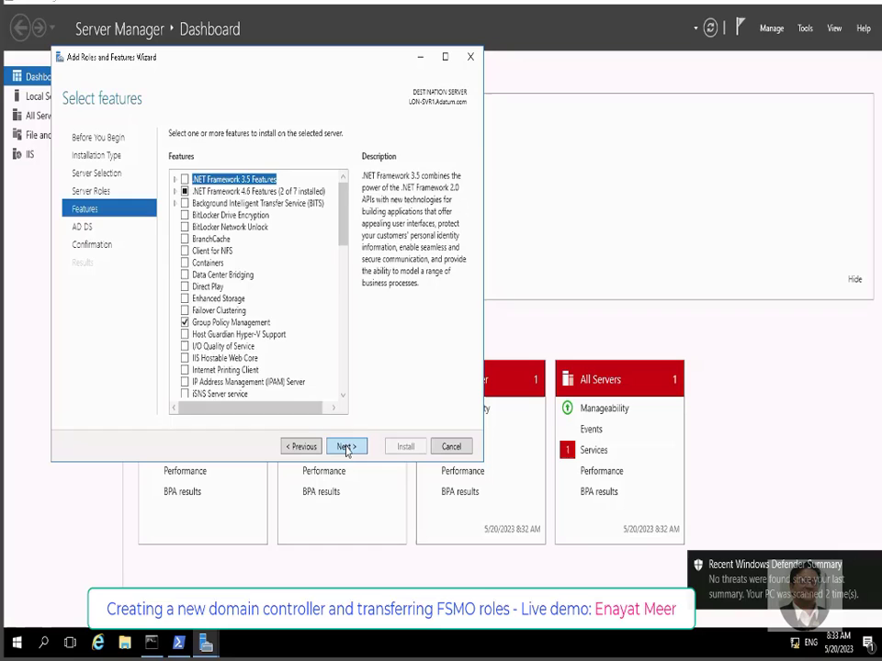
left_click(346, 447)
left_click(346, 447)
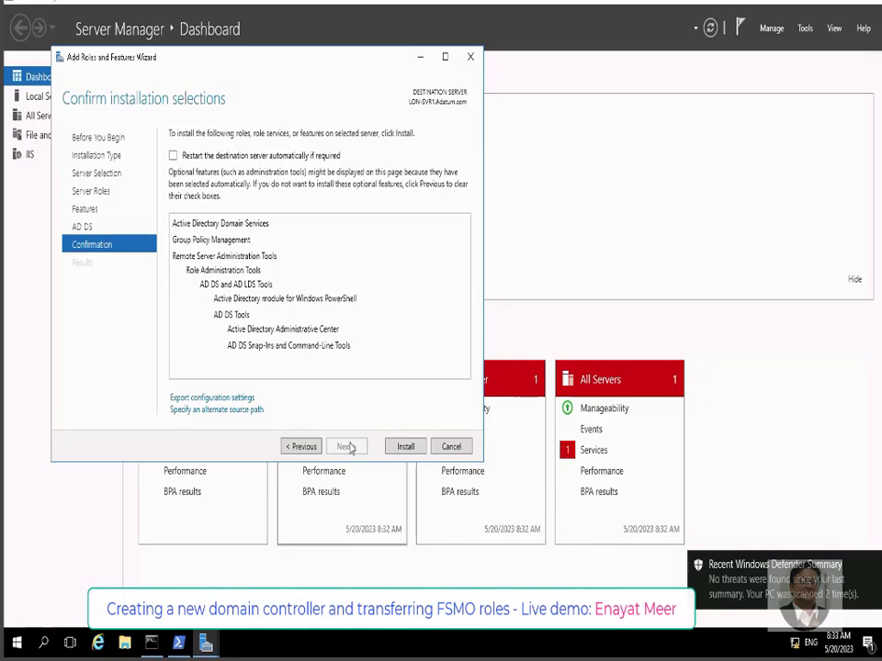
left_click(173, 156)
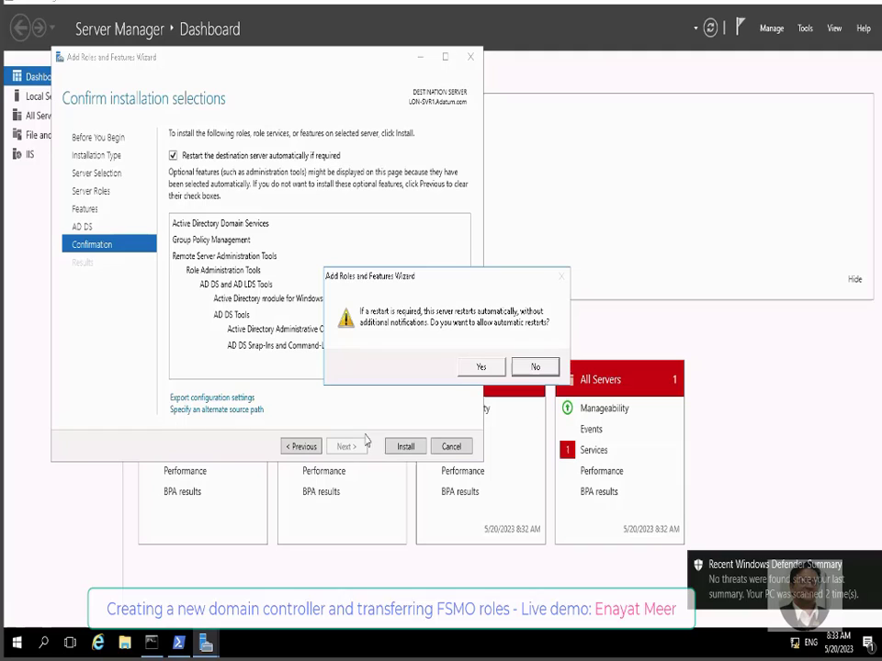
left_click(480, 366)
Install the AD DS role on LON-SVR1.Adatum.com and wait until installation succeeds
left_click(405, 447)
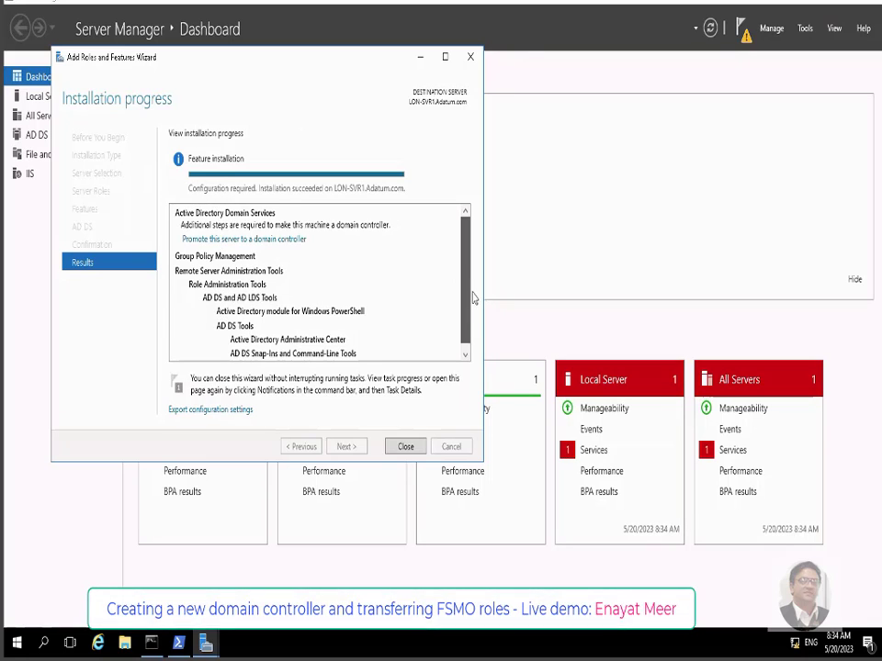
From the notifications flag, launch promotion of LON-SVR1 as an additional Adatum.com domain controller
left_click_drag(470, 294, 474, 312)
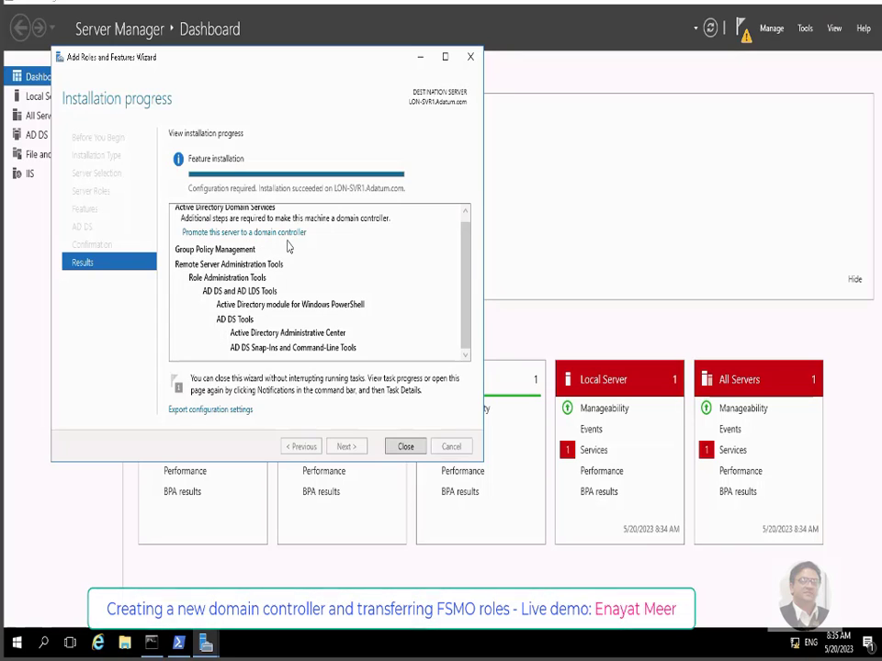
left_click(745, 37)
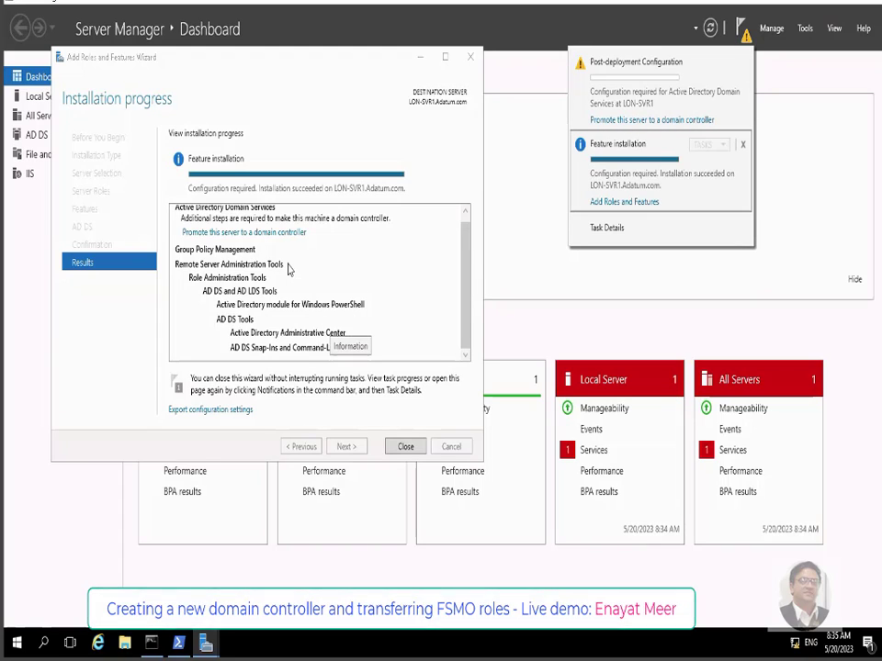
left_click(271, 237)
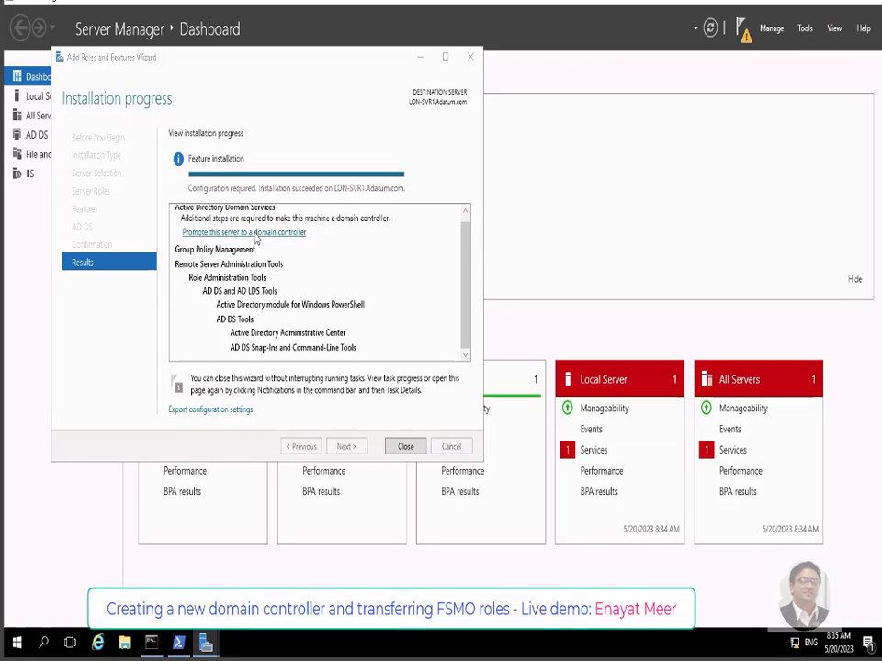
left_click(257, 237)
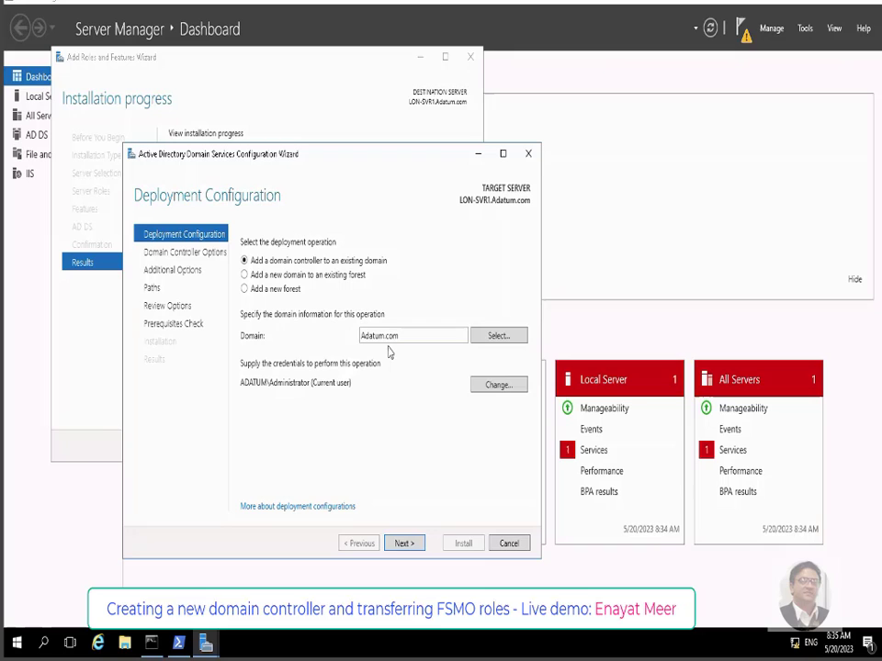
Enter and confirm the DSRM password, keeping DNS and Global Catalog, and continue to Additional Options
left_click(402, 542)
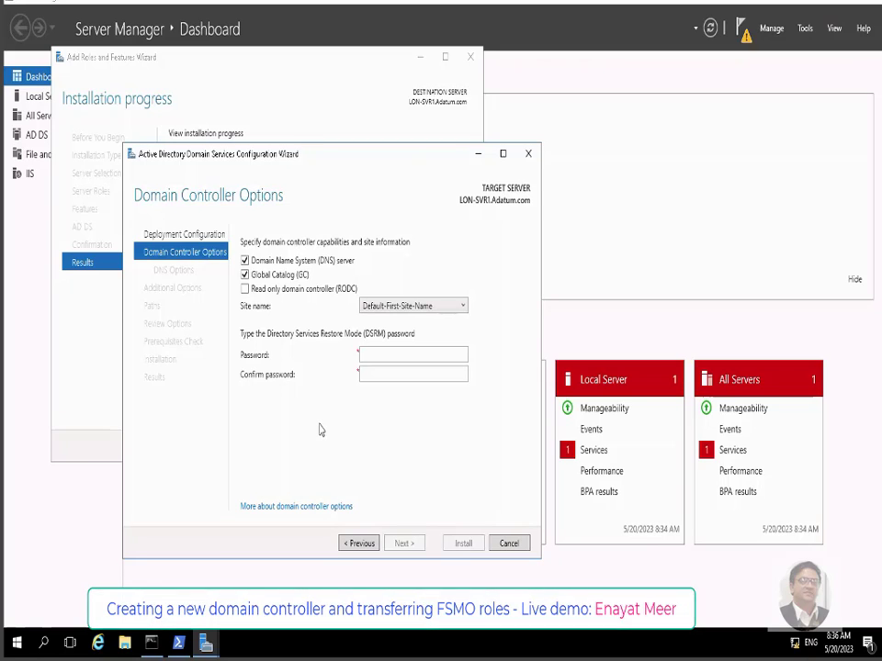
left_click(376, 356)
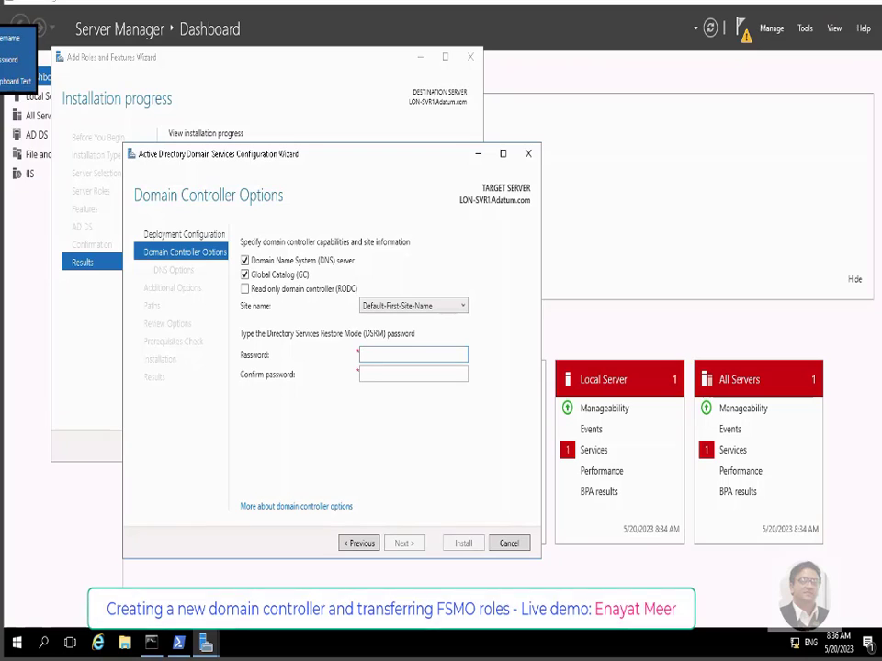
left_click(9, 59)
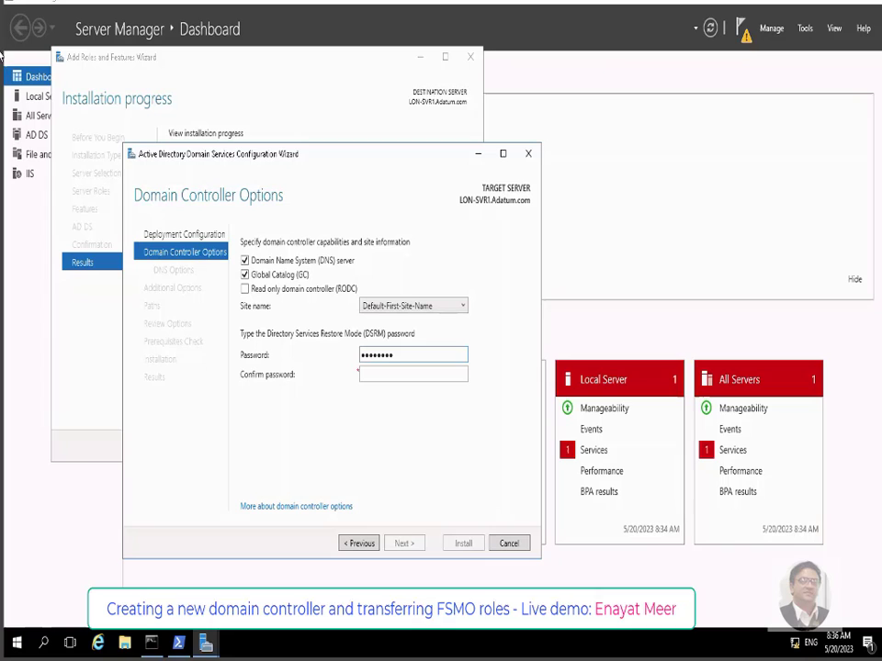
left_click(372, 371)
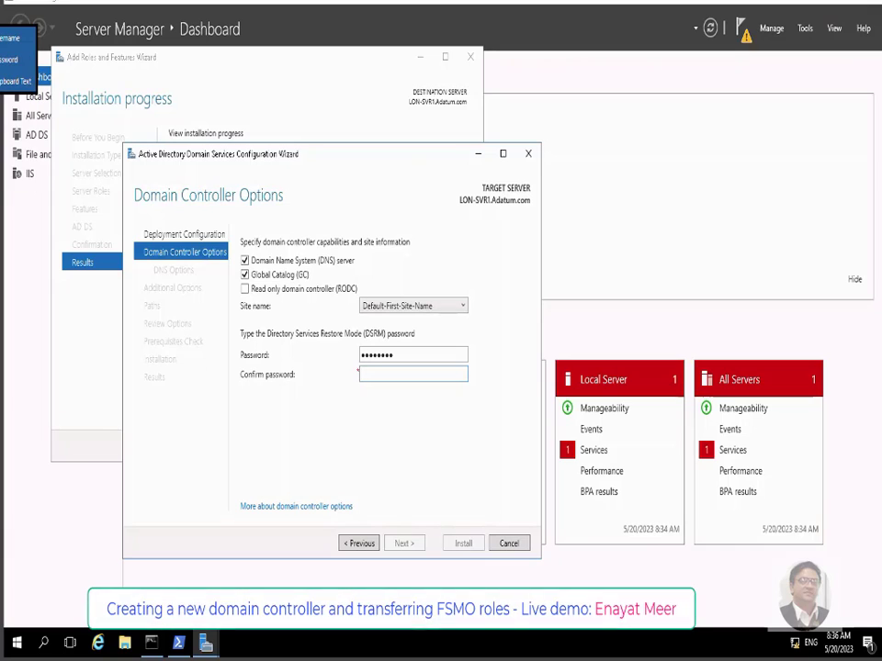
left_click(9, 59)
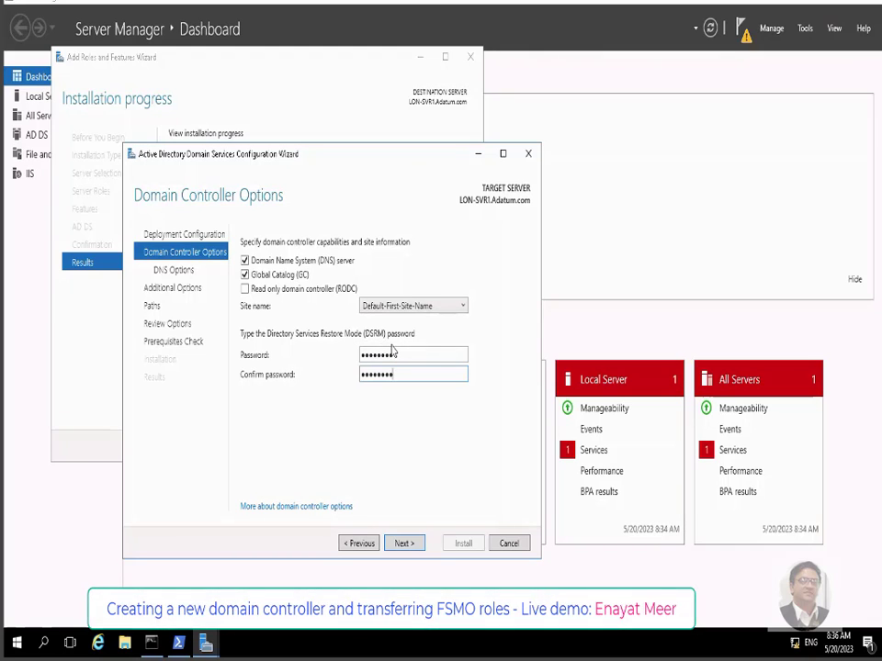
left_click(402, 544)
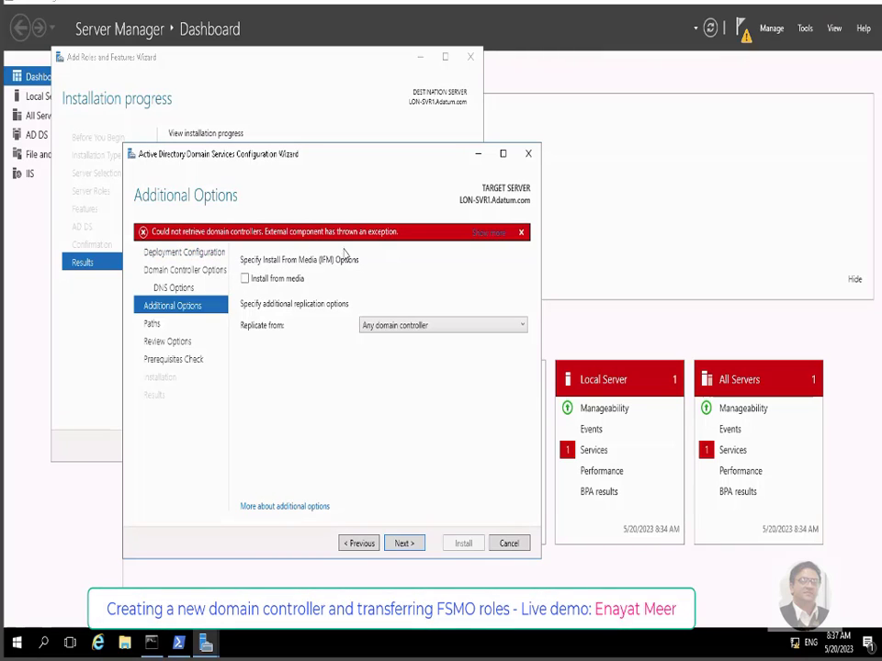
Keep 'Any domain controller' as the replication source
left_click(522, 327)
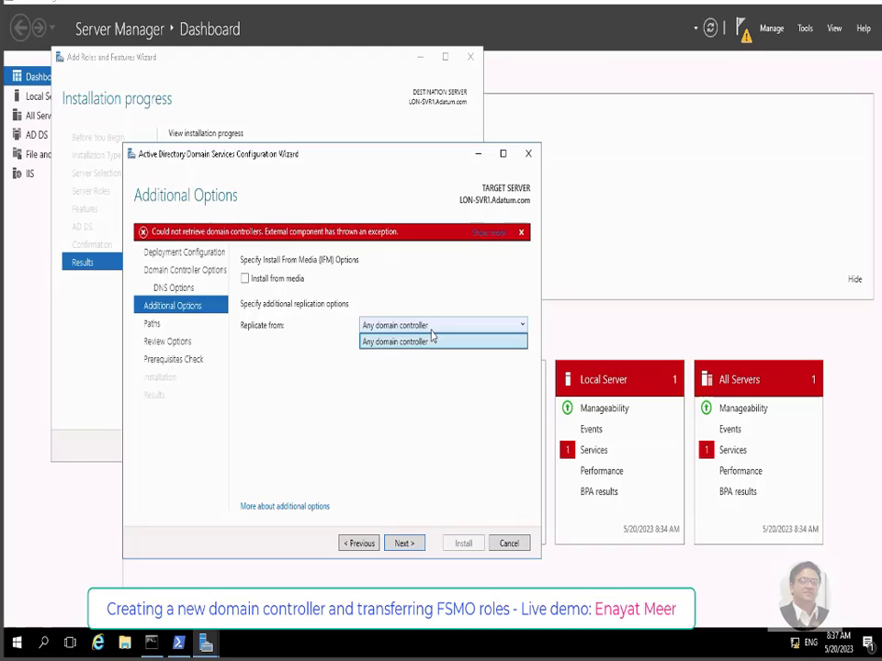
left_click(405, 342)
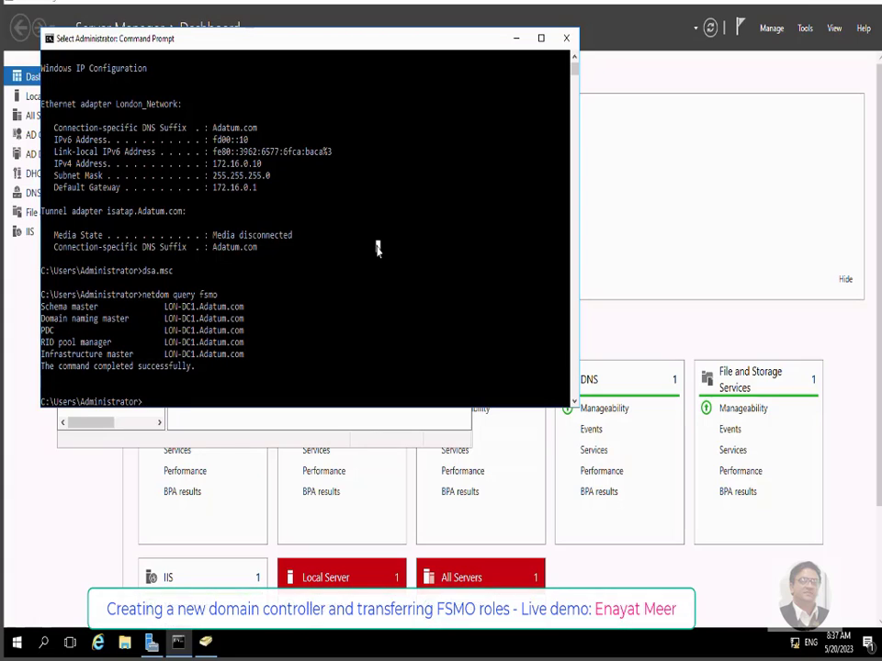
Open Windows Firewall via the control command and System and Security
type("control")
key("Return")
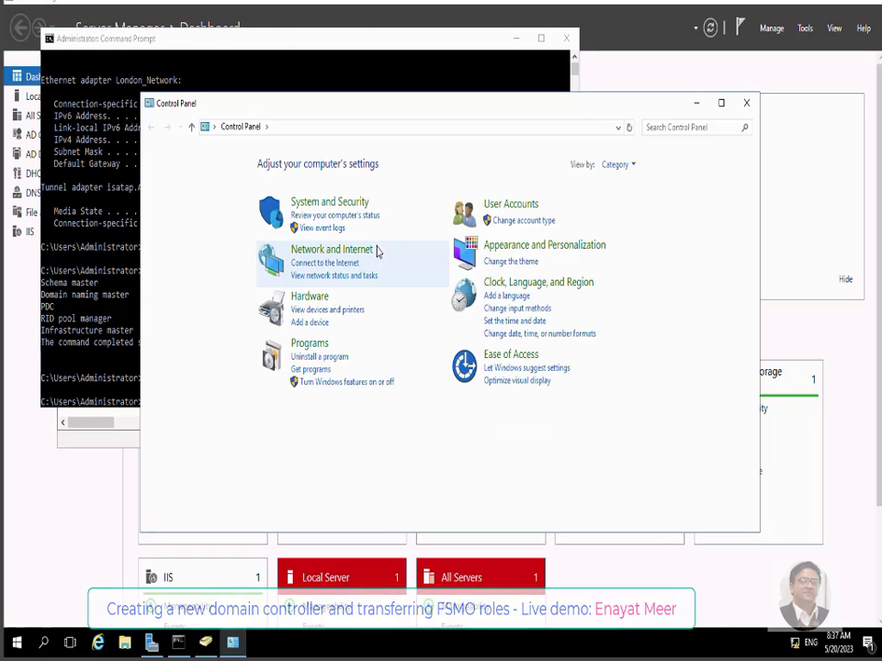
left_click(330, 202)
key("Tab")
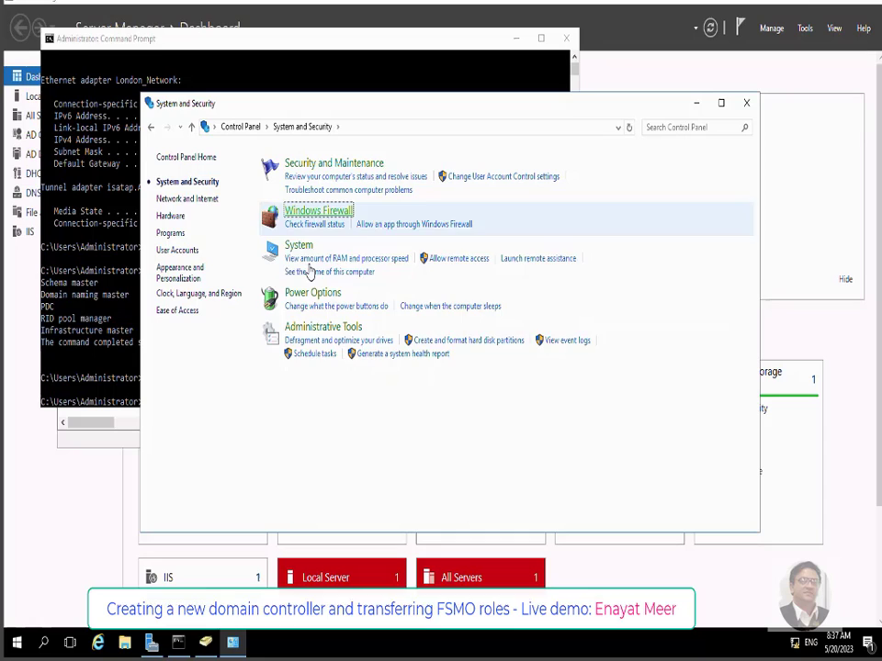
key("Return")
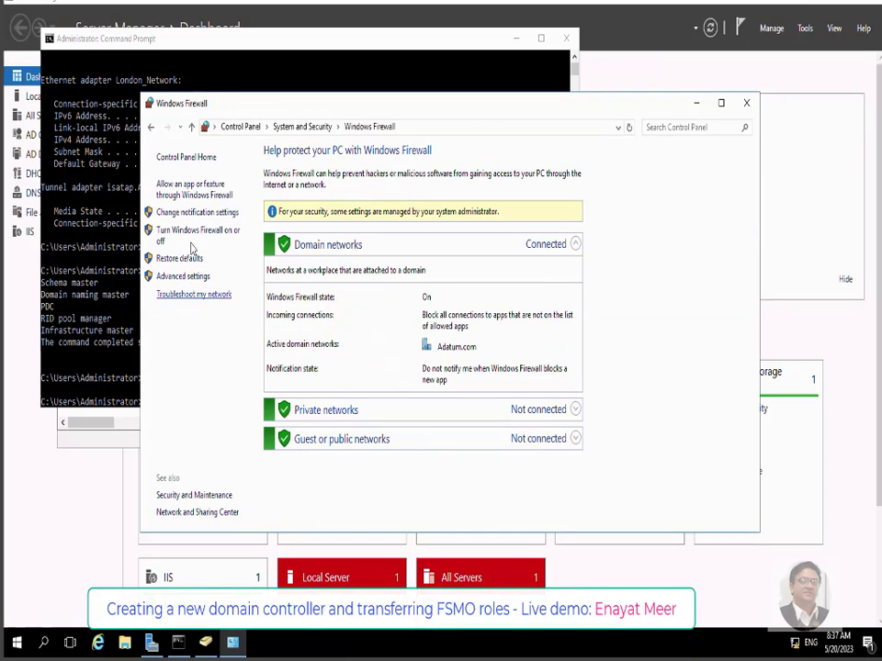
Review the allowed apps list, cancel without changes, and bring the firewall page back
left_click(178, 191)
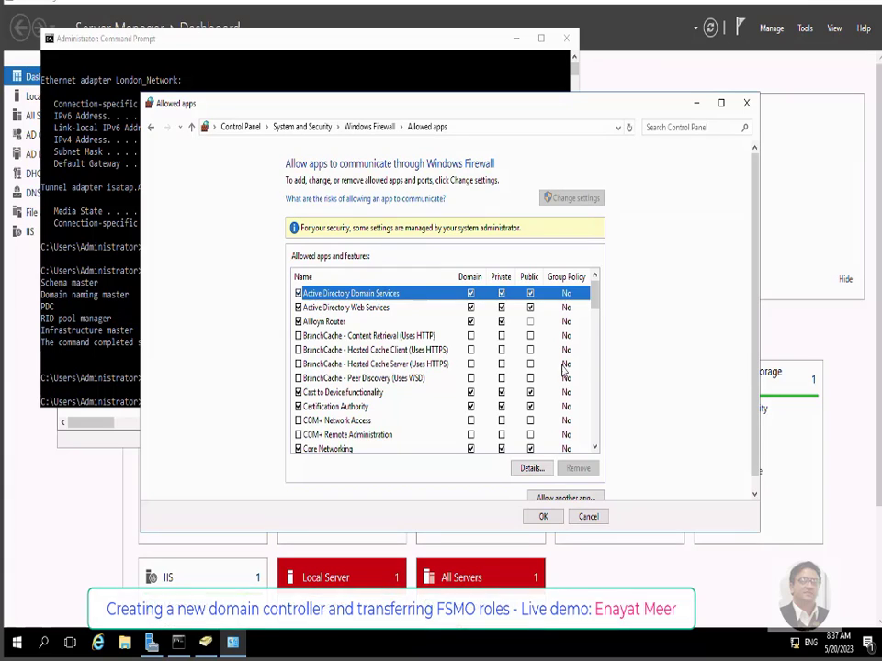
left_click_drag(594, 296, 591, 354)
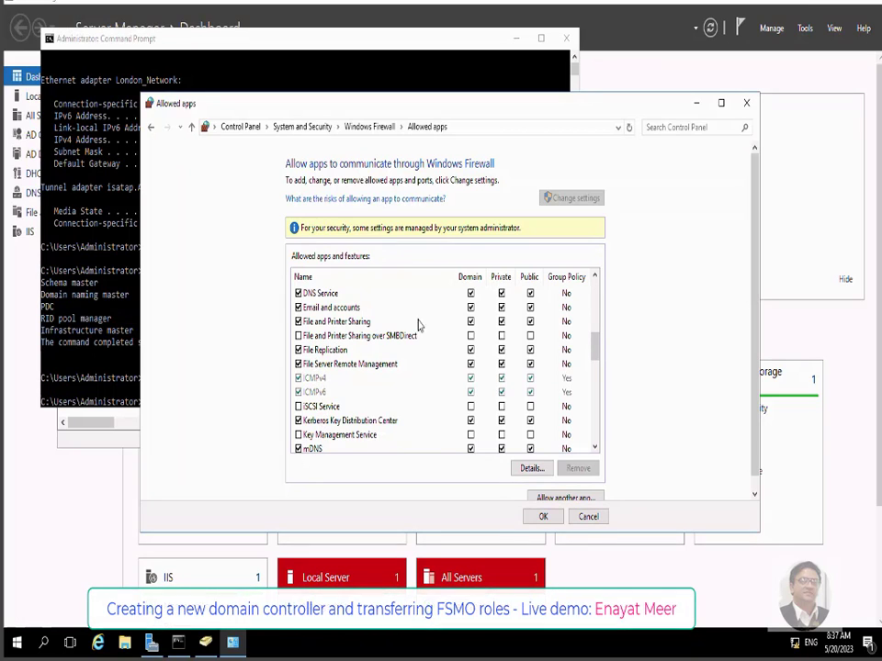
left_click(588, 516)
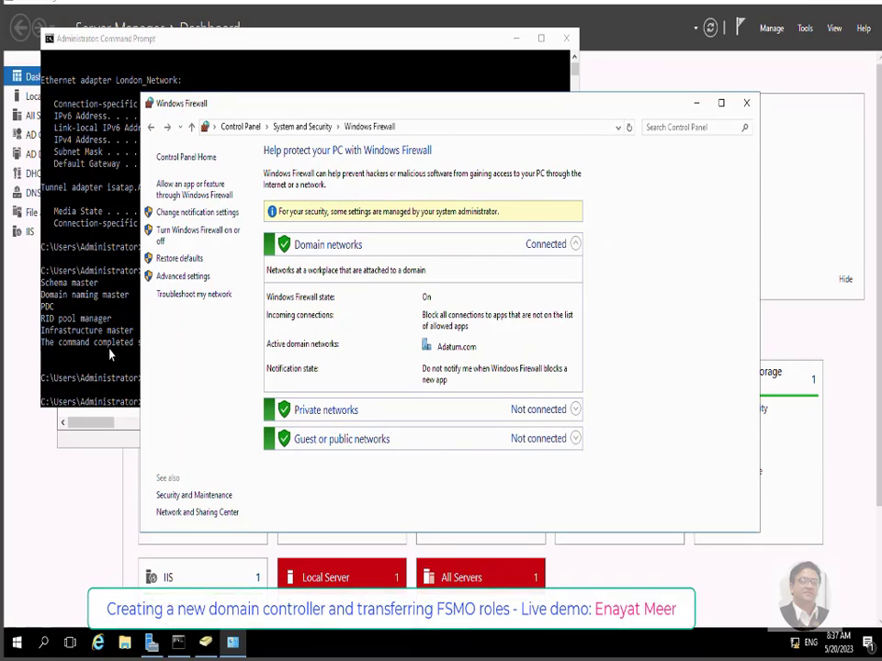
left_click(81, 262)
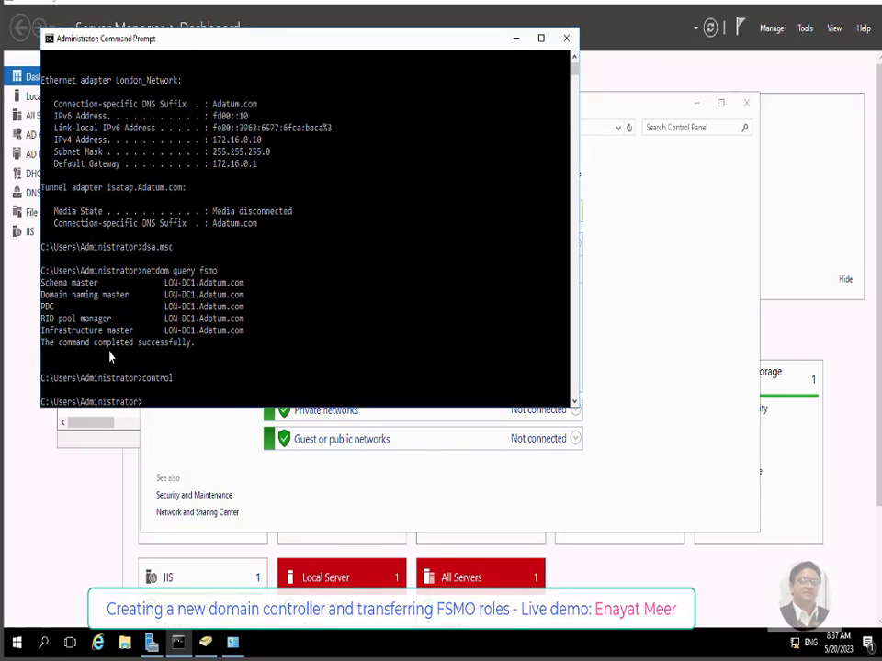
left_click(334, 490)
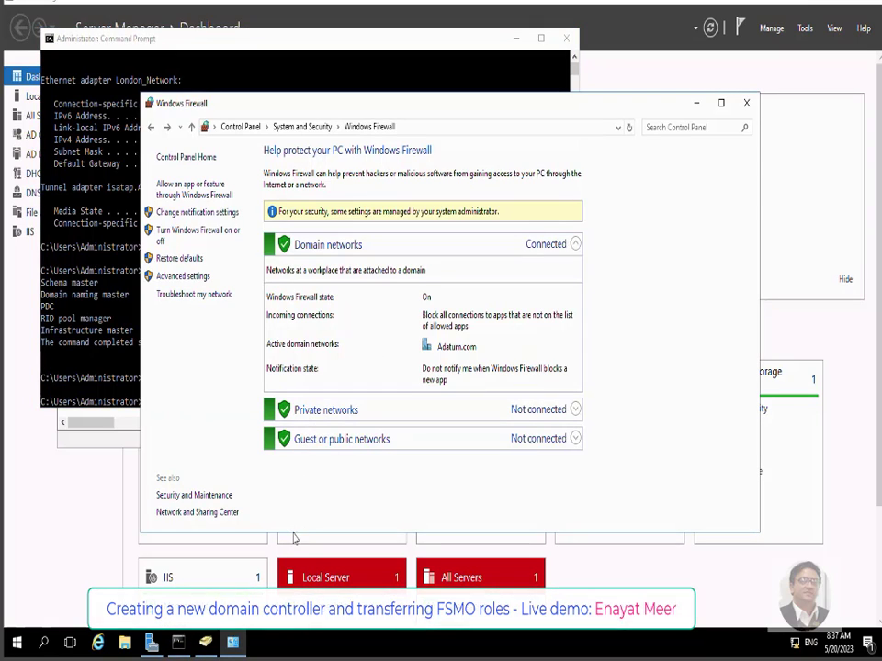
On LON-SVR1, accept the default paths, review the options and run the prerequisites check
mouse_move(431, 7)
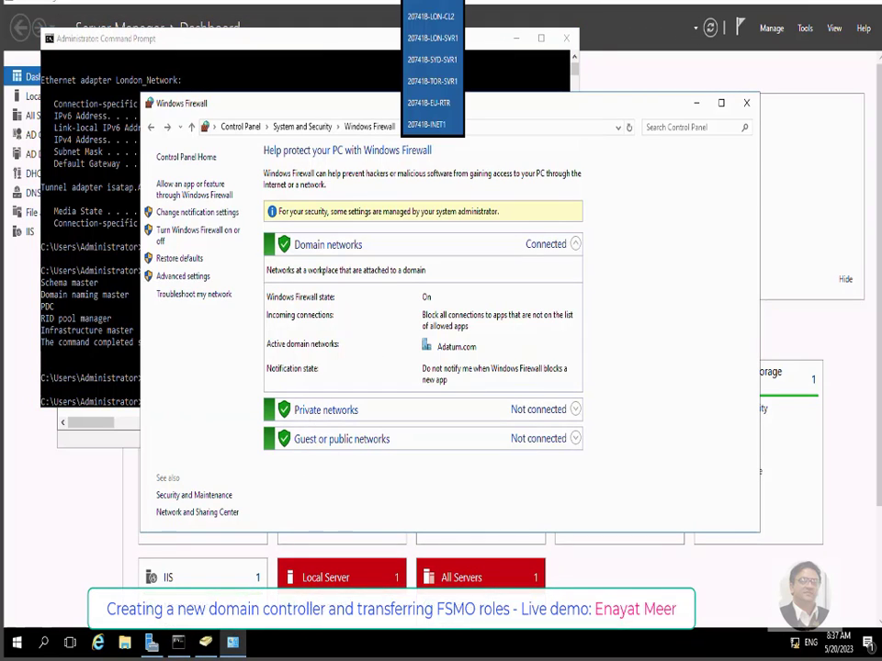
left_click(432, 38)
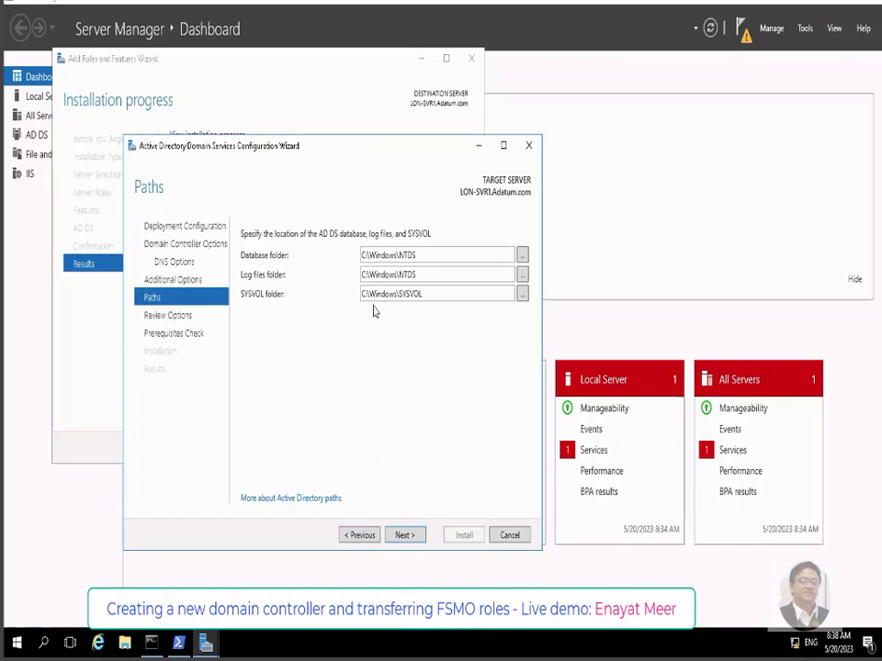
left_click(403, 534)
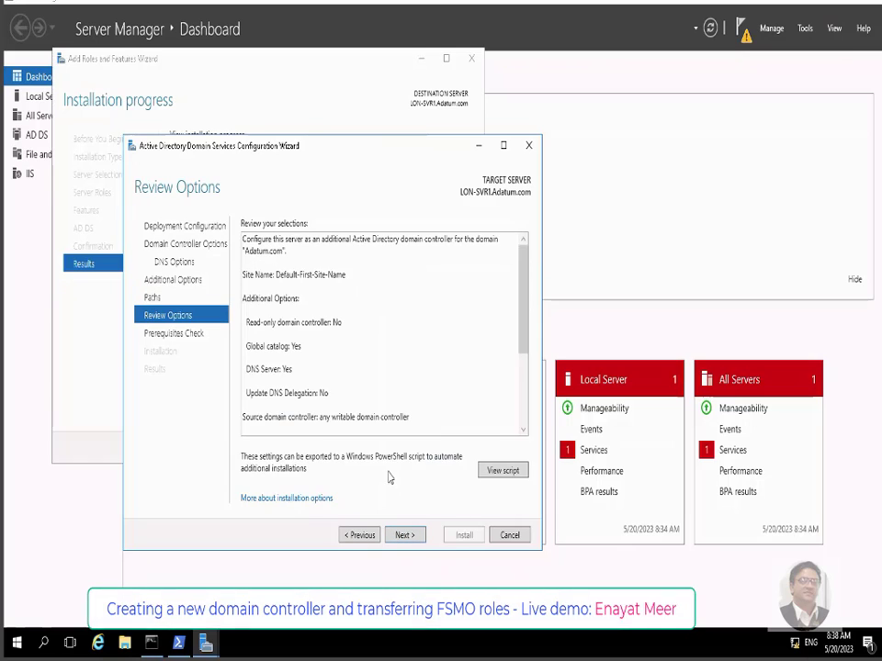
left_click_drag(525, 306, 536, 258)
left_click_drag(523, 291, 530, 395)
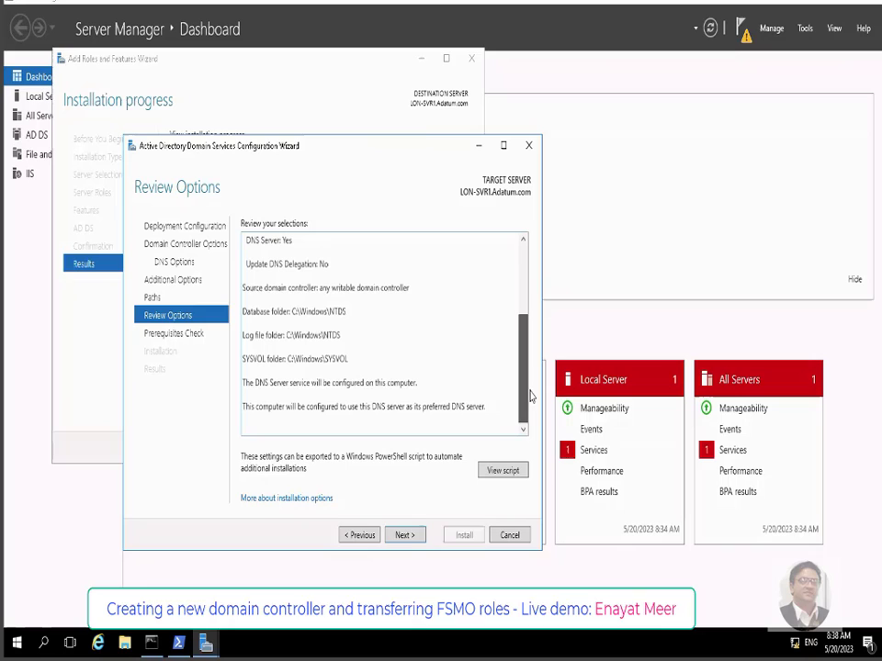
left_click(397, 534)
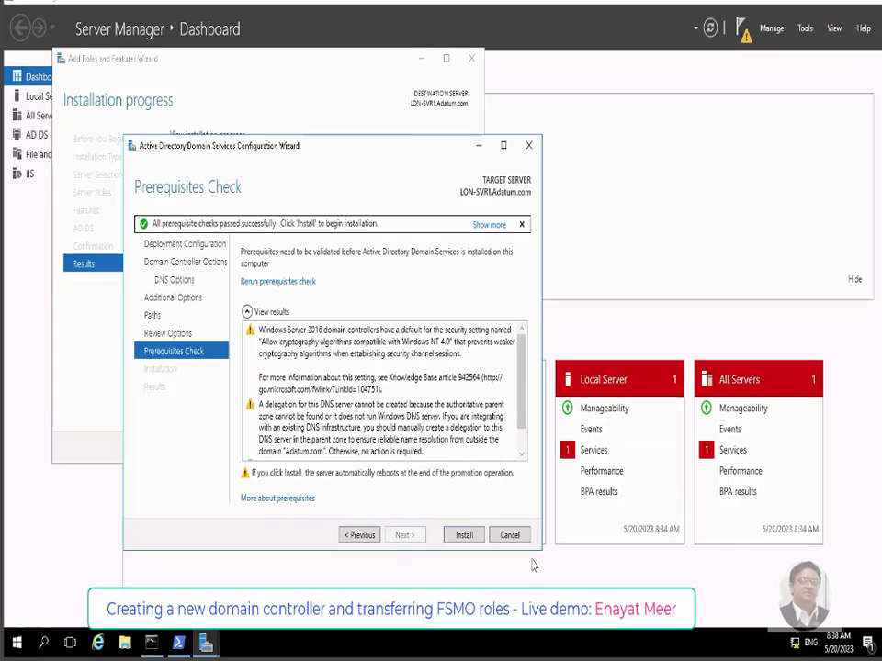
Start installing LON-SVR1 as a domain controller from the Prerequisites Check page
left_click(464, 535)
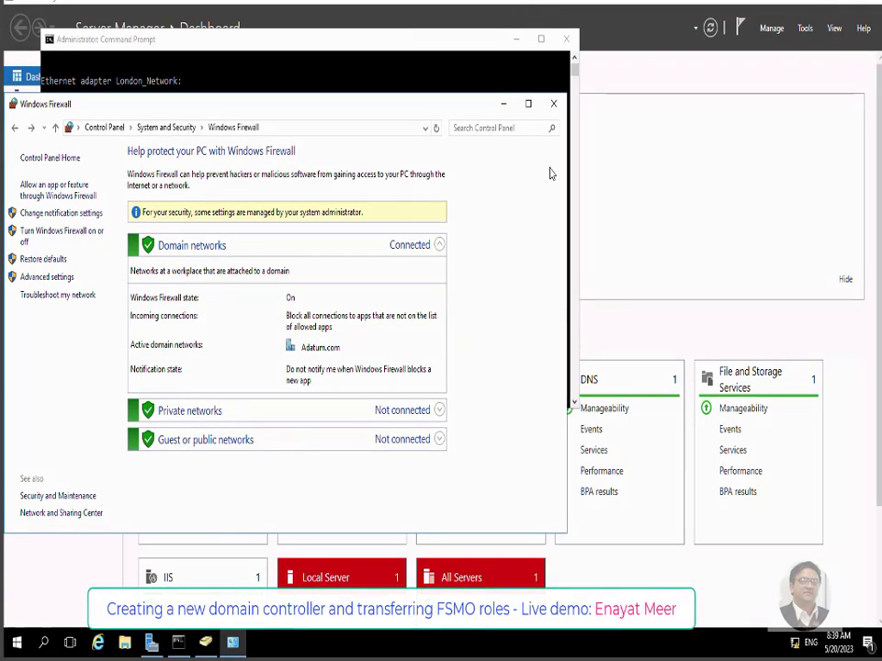
Close the Command Prompt and expand Adatum.com in Active Directory Users and Computers
left_click(566, 38)
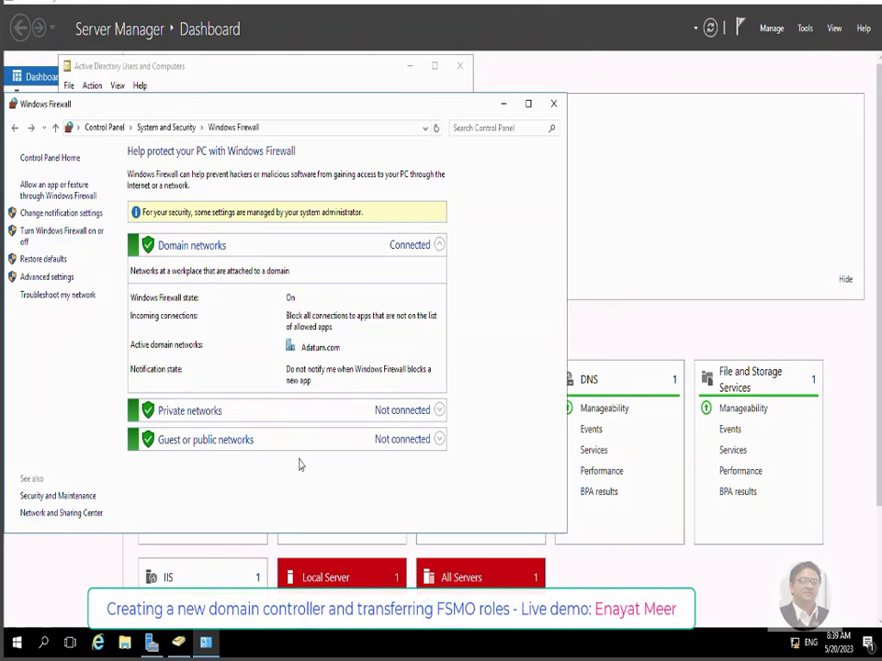
left_click(207, 644)
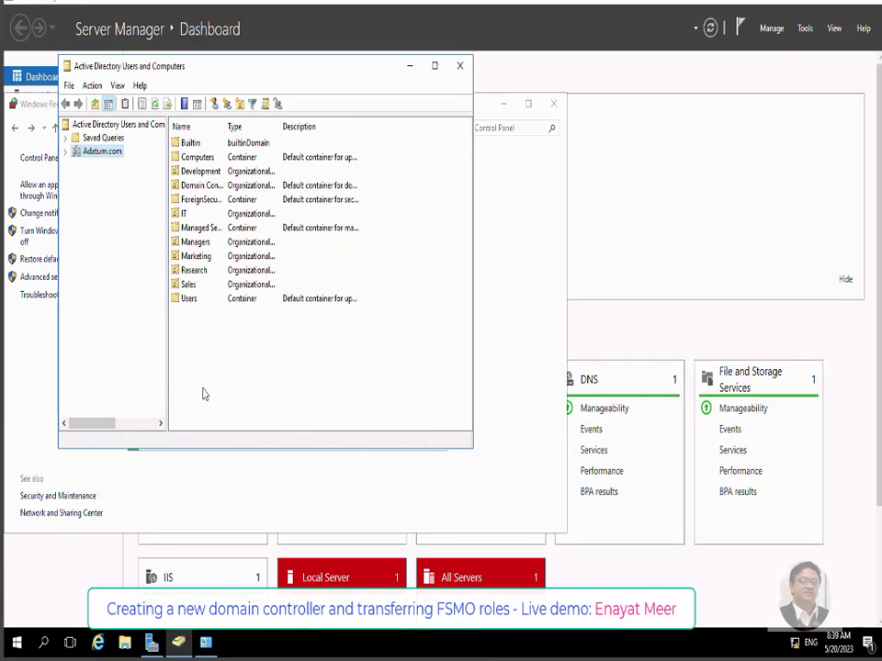
left_click(65, 151)
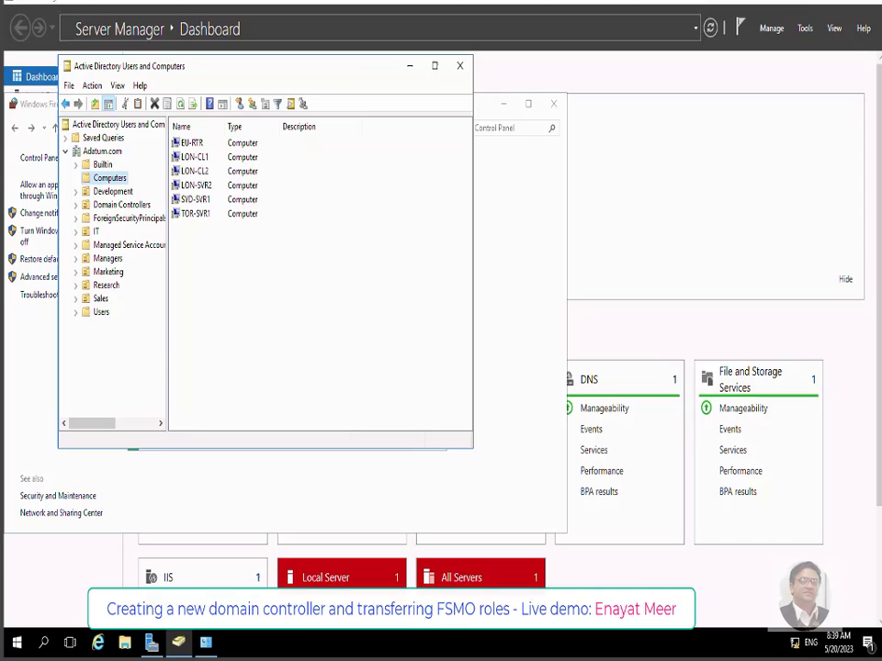
left_click(432, 3)
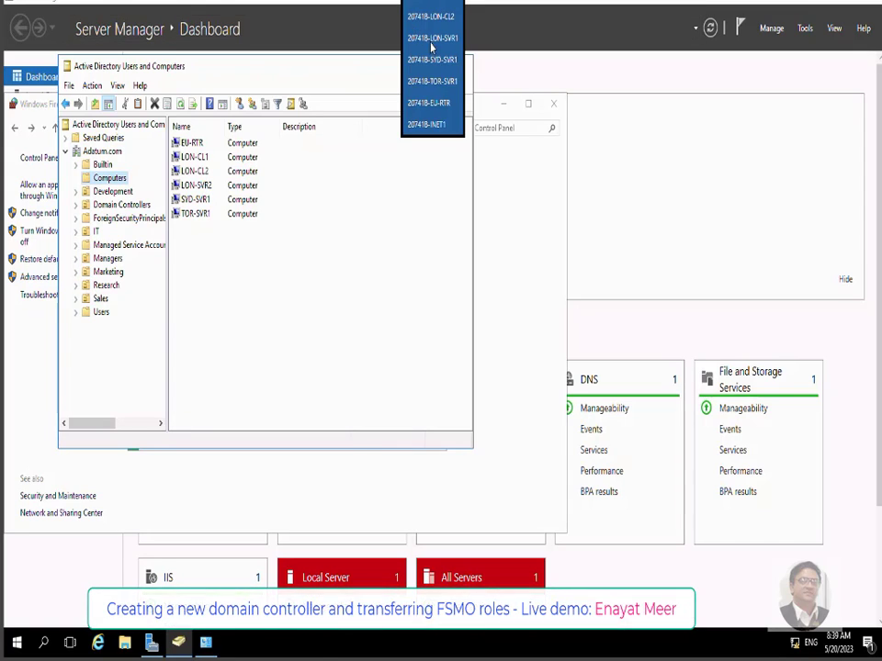
left_click(260, 291)
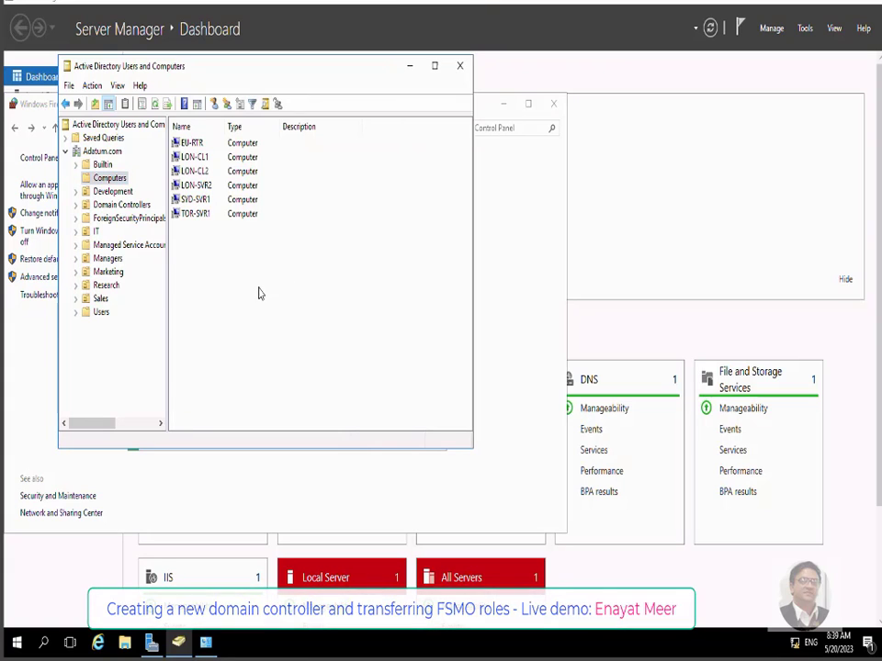
List the Domain Controllers OU with a wider Name column and select LON-SVR1
left_click(113, 205)
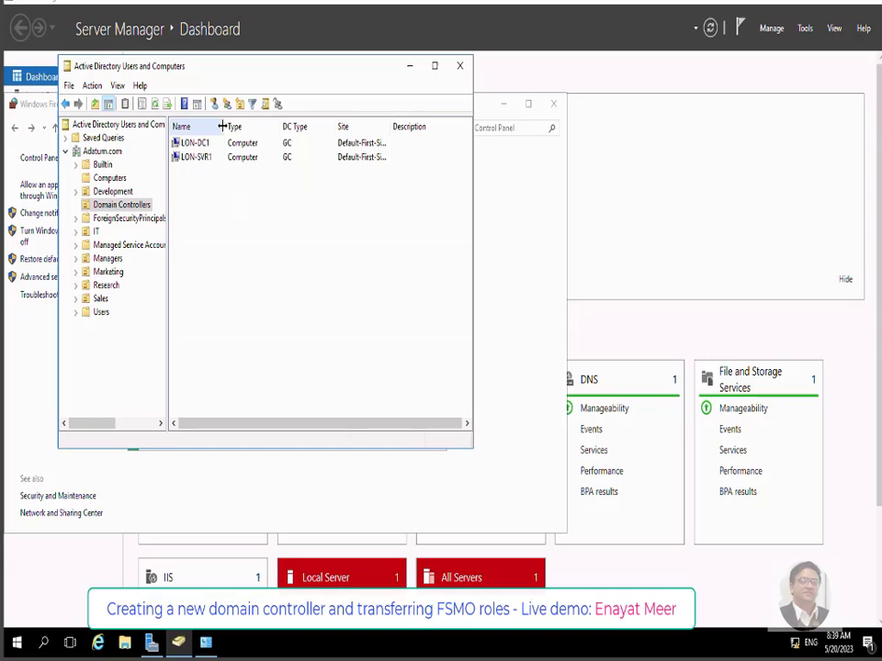
left_click_drag(224, 126, 269, 266)
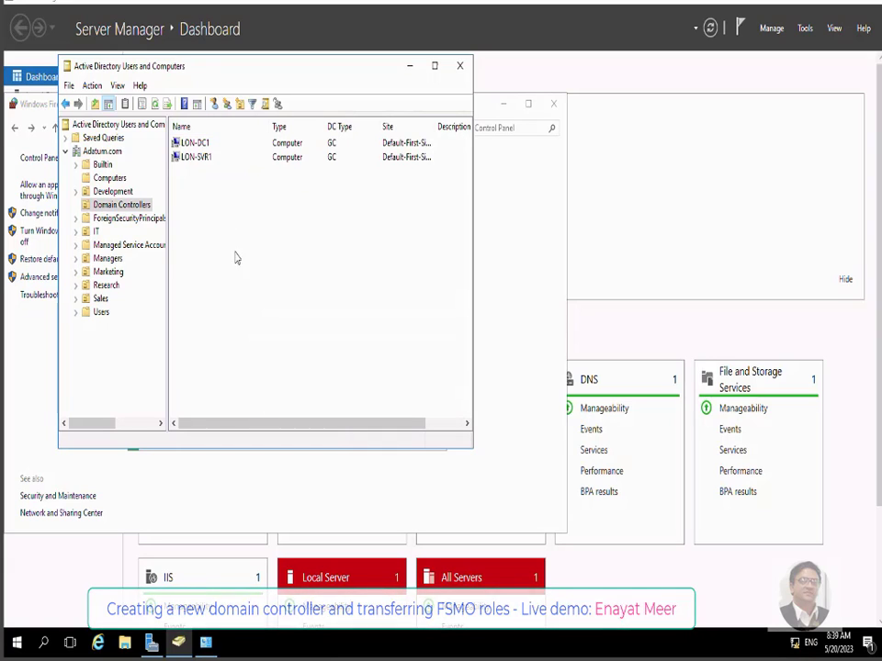
left_click(196, 158)
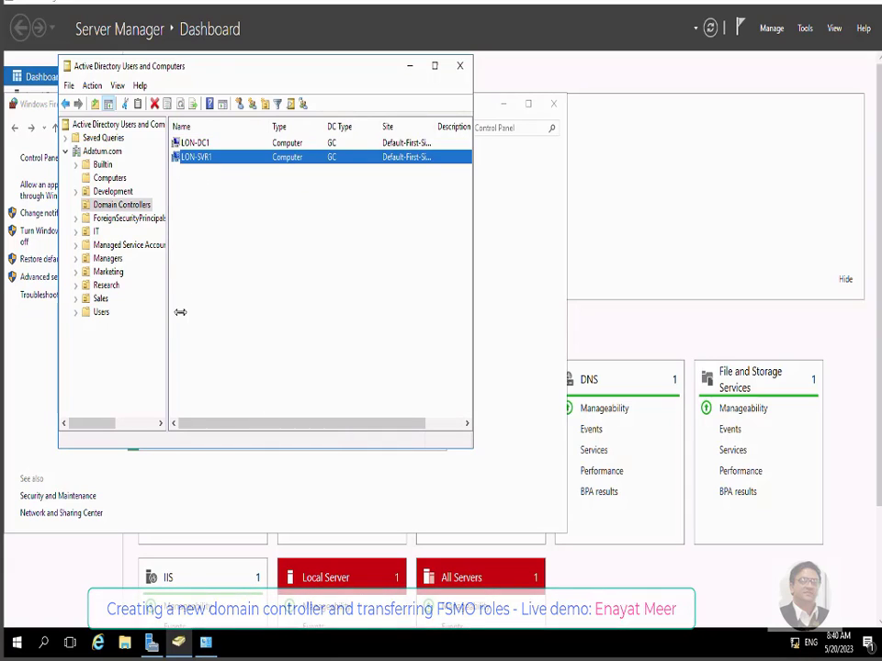
Preview LON-SVR1's properties, then enable View > Advanced Features and reopen Domain Controllers
right_click(241, 163)
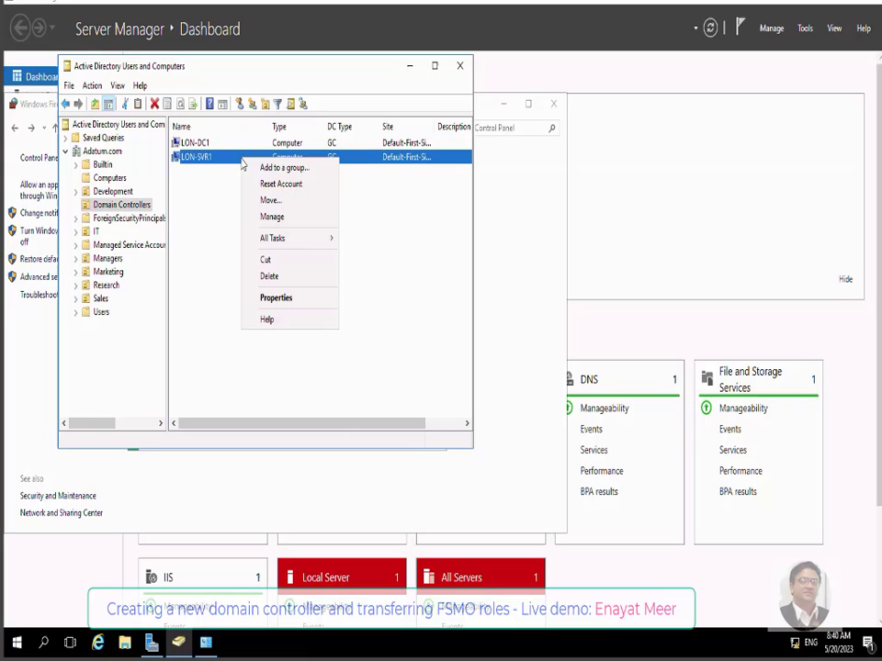
left_click(266, 298)
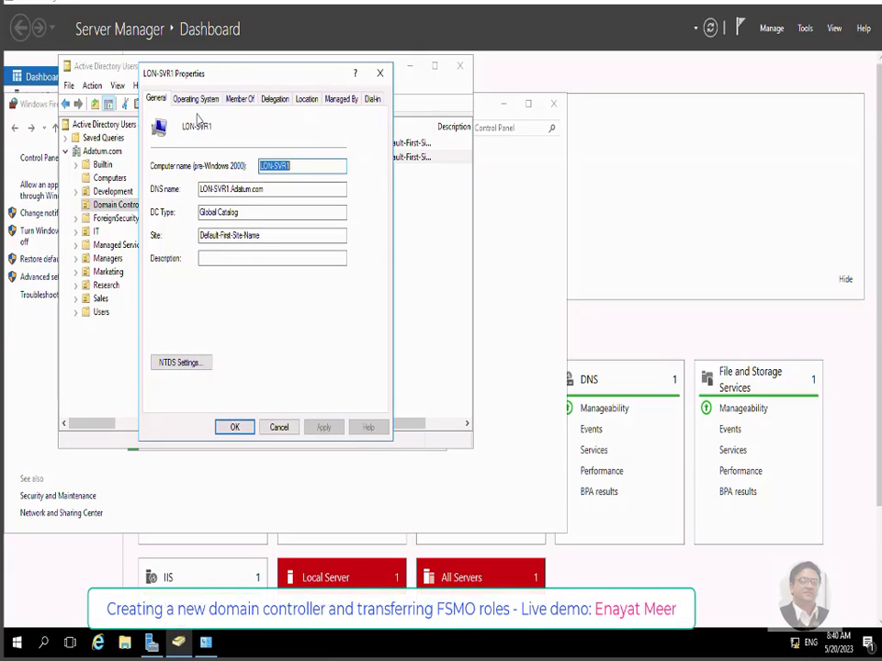
left_click(279, 427)
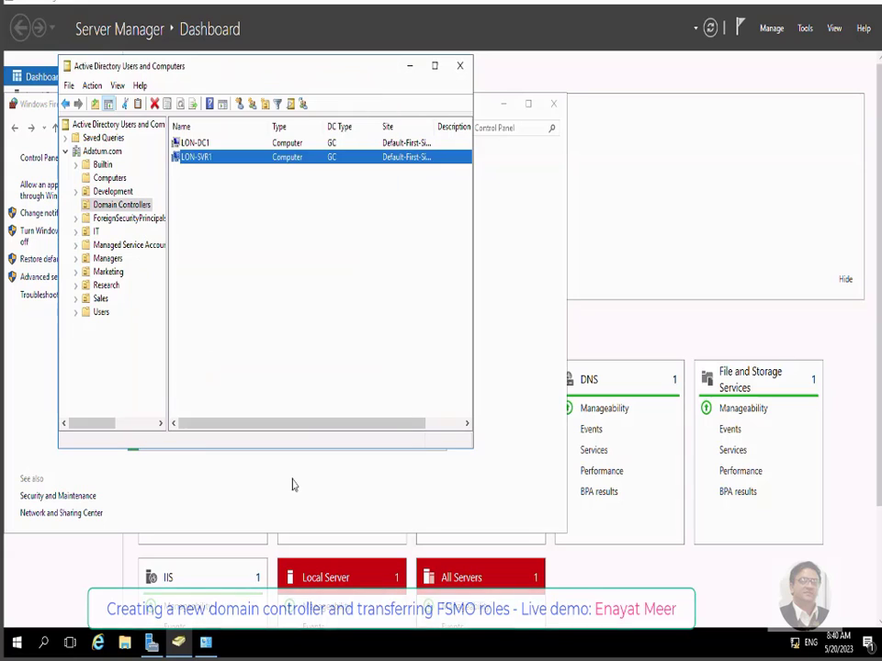
left_click(119, 86)
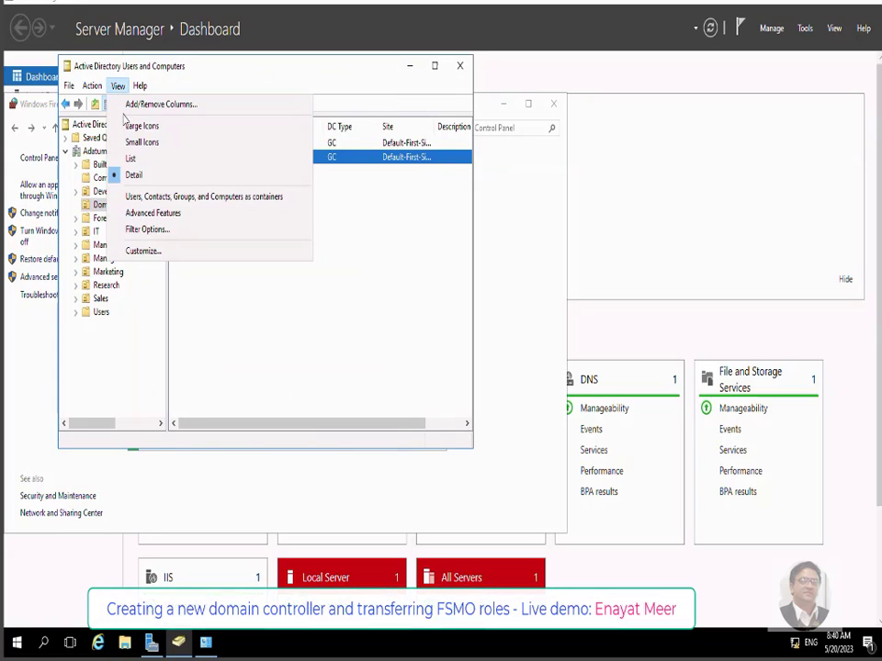
left_click(150, 212)
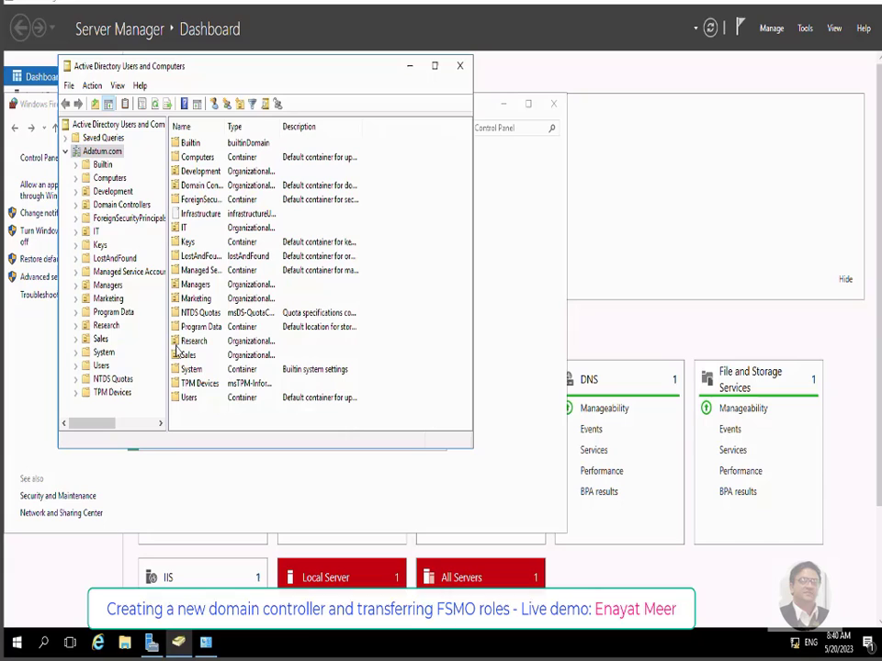
left_click(107, 204)
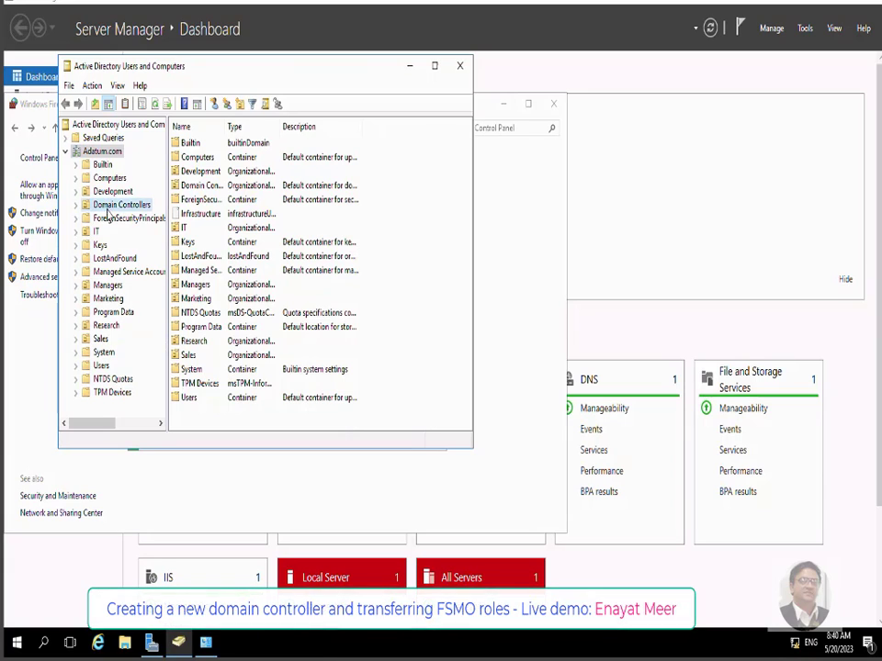
Check LON-SVR1's Object tab, selecting its 5/20/2023 modified date, then cancel
right_click(196, 161)
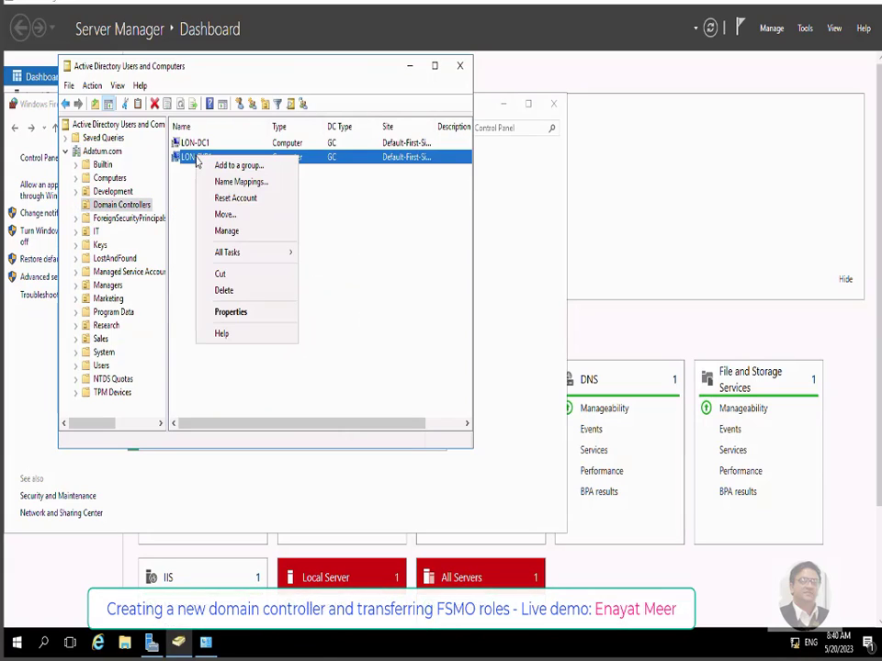
left_click(231, 310)
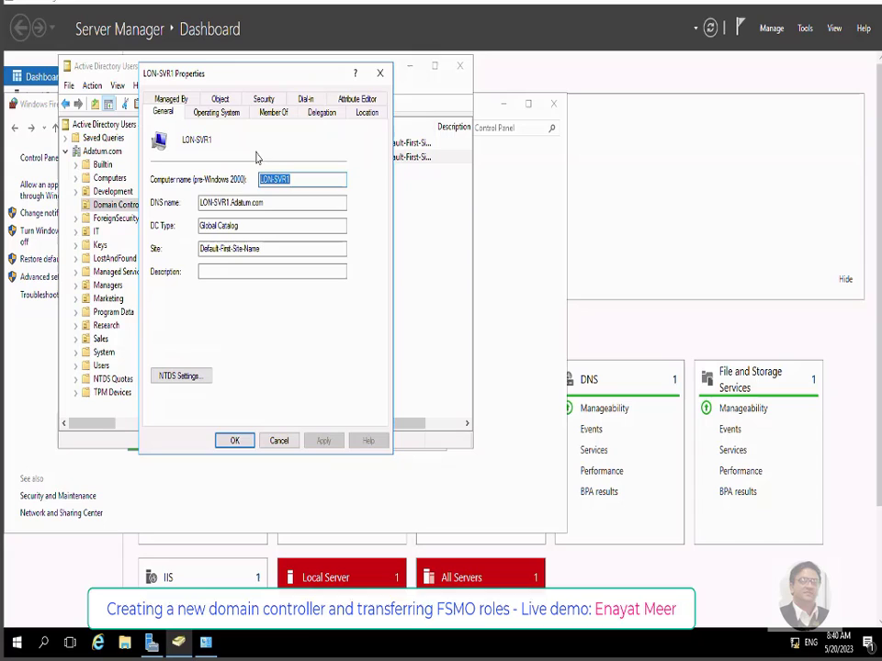
left_click(219, 98)
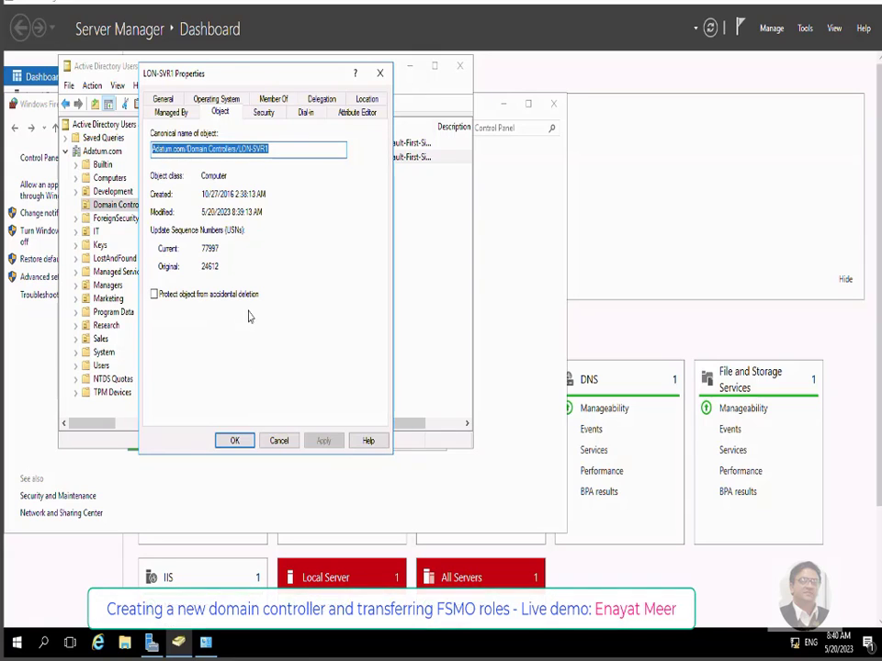
left_click(209, 214)
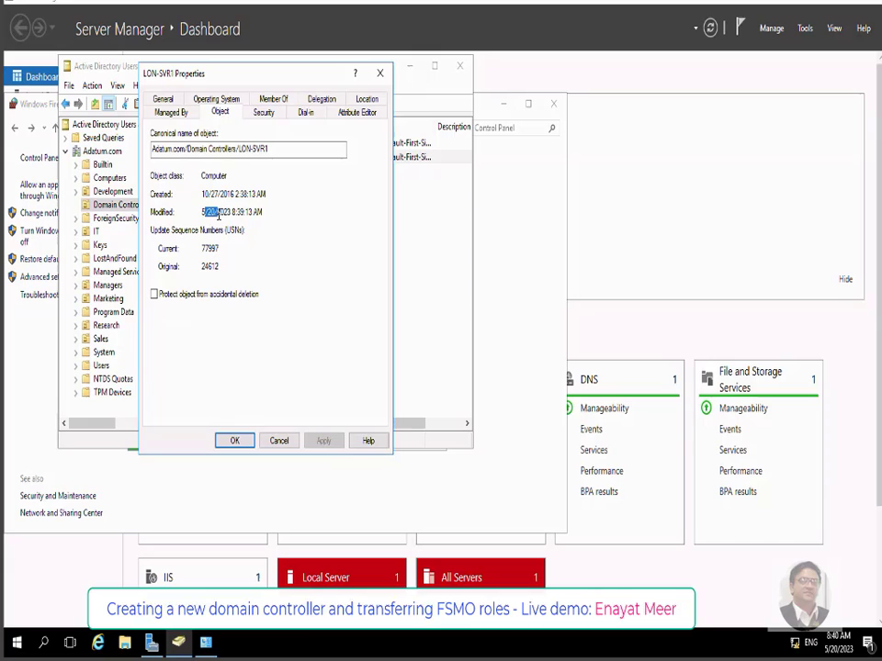
left_click_drag(219, 214, 266, 212)
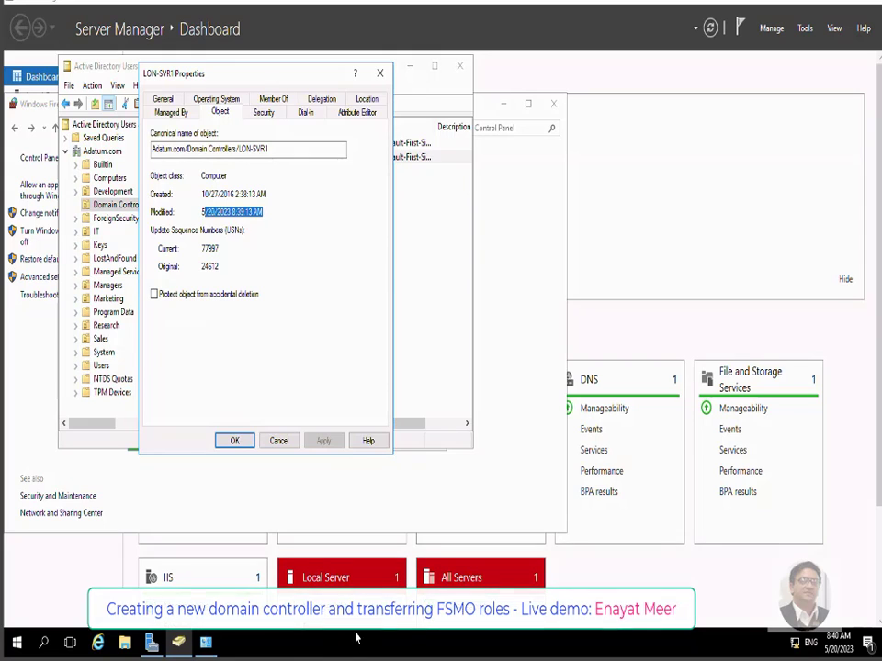
left_click(280, 441)
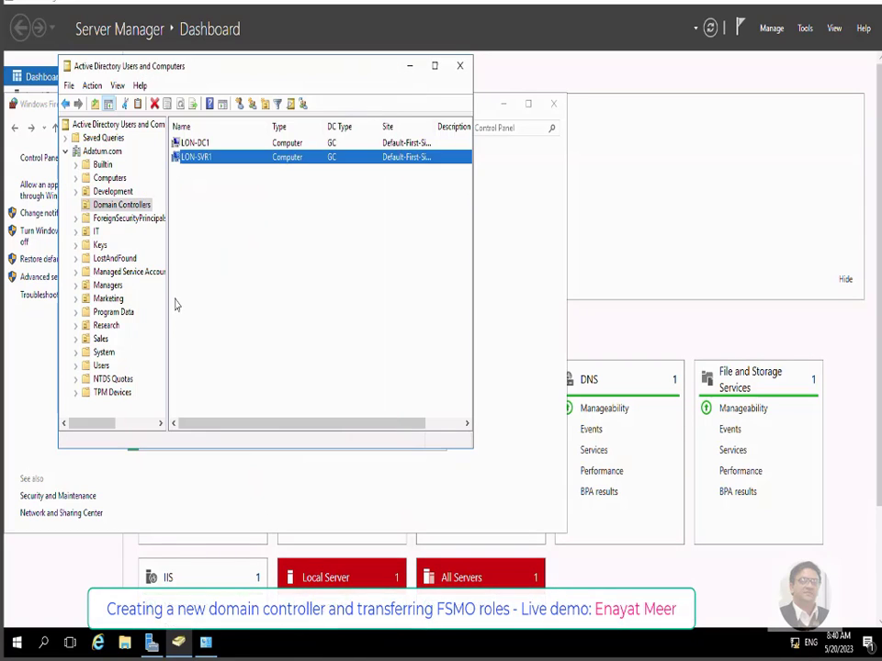
left_click(108, 178)
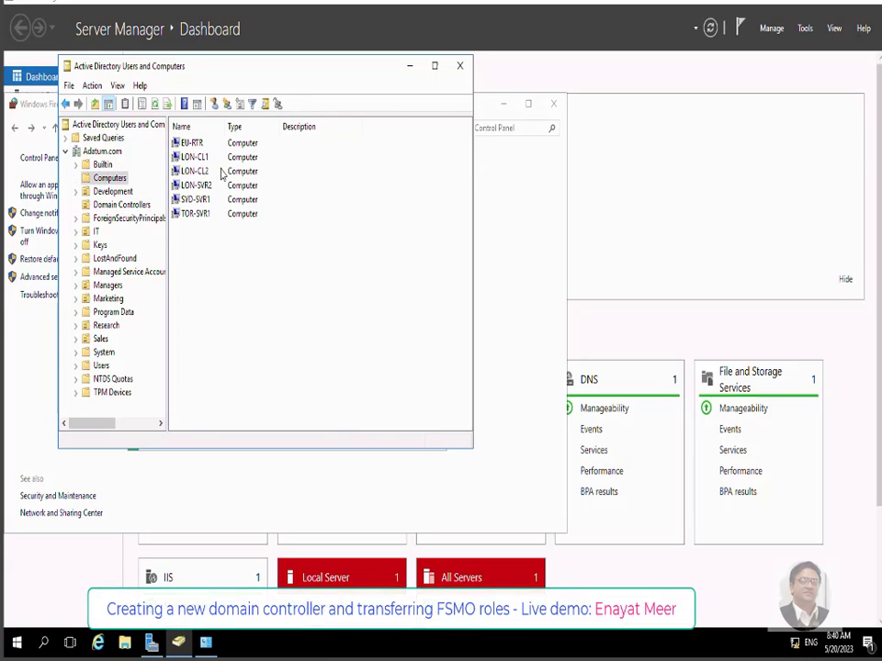
left_click(121, 205)
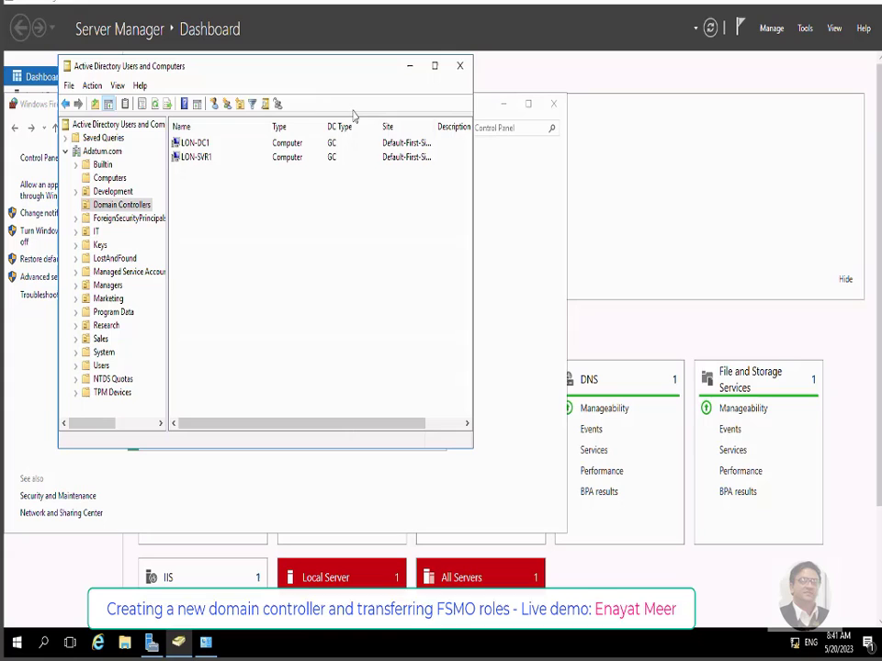
Open Active Directory Sites and Services and list Default-First-Site-Name's servers with a wider Name column
left_click(805, 27)
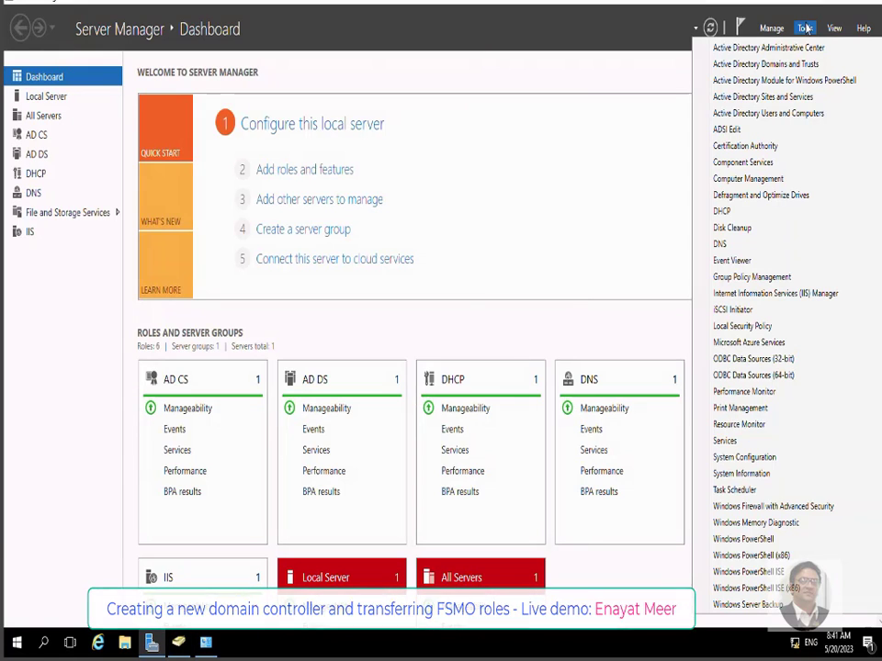
left_click(776, 101)
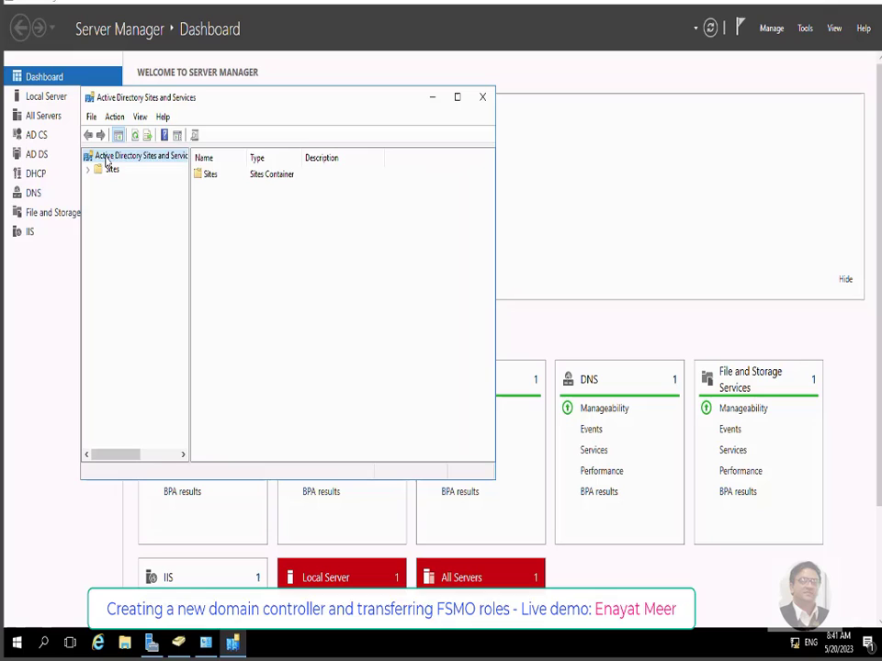
left_click(107, 172)
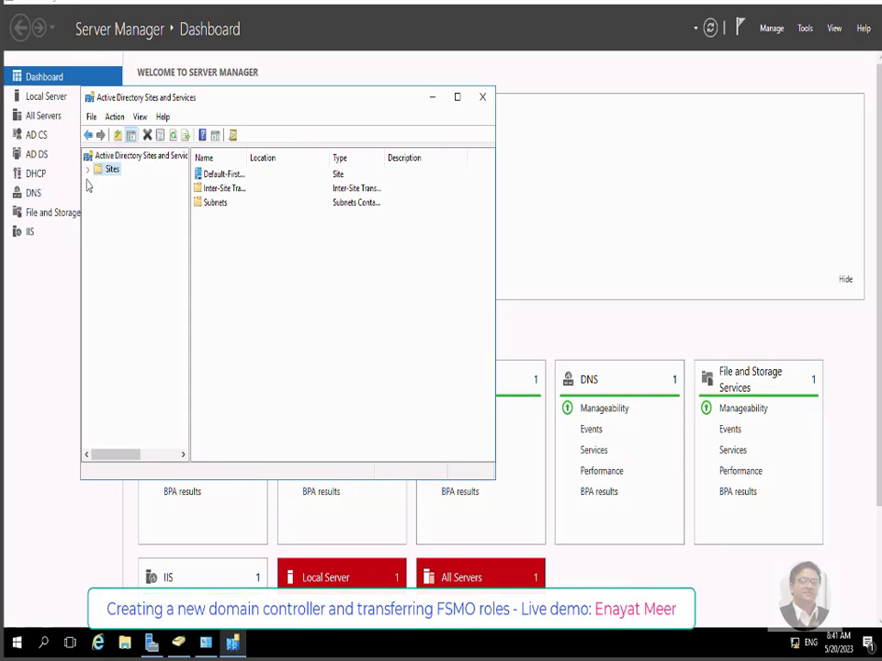
left_click(87, 169)
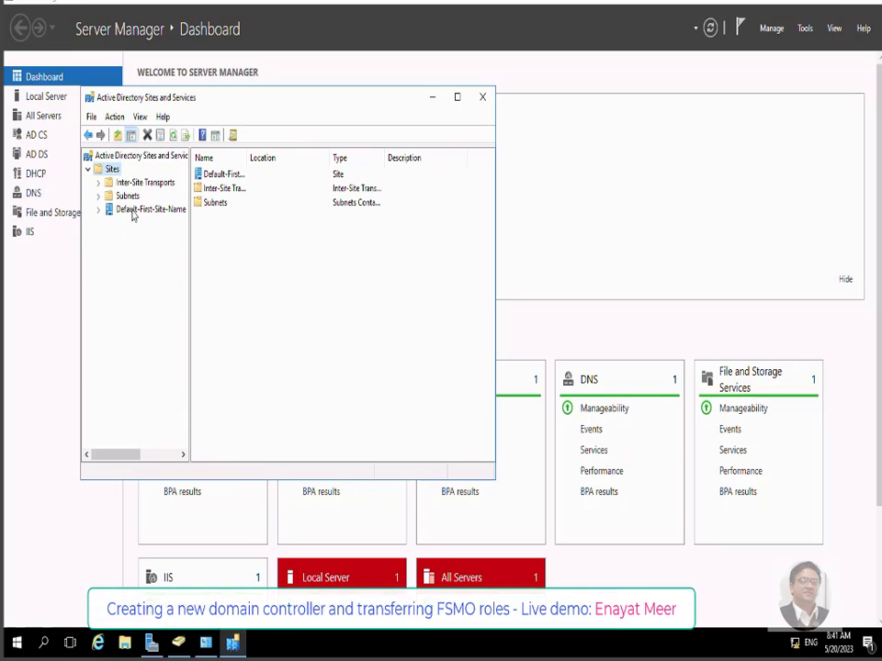
left_click(133, 211)
left_click(98, 210)
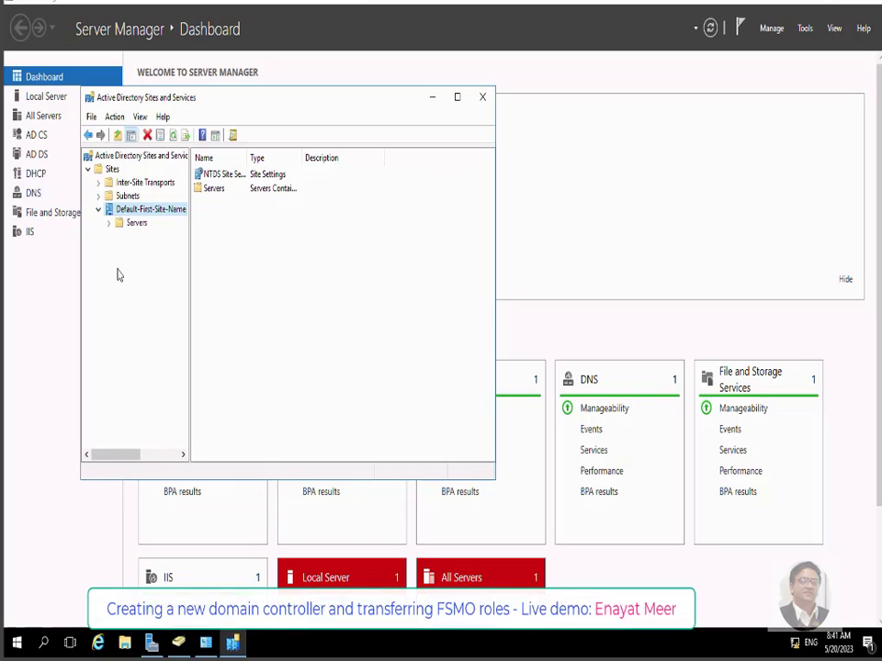
left_click(134, 224)
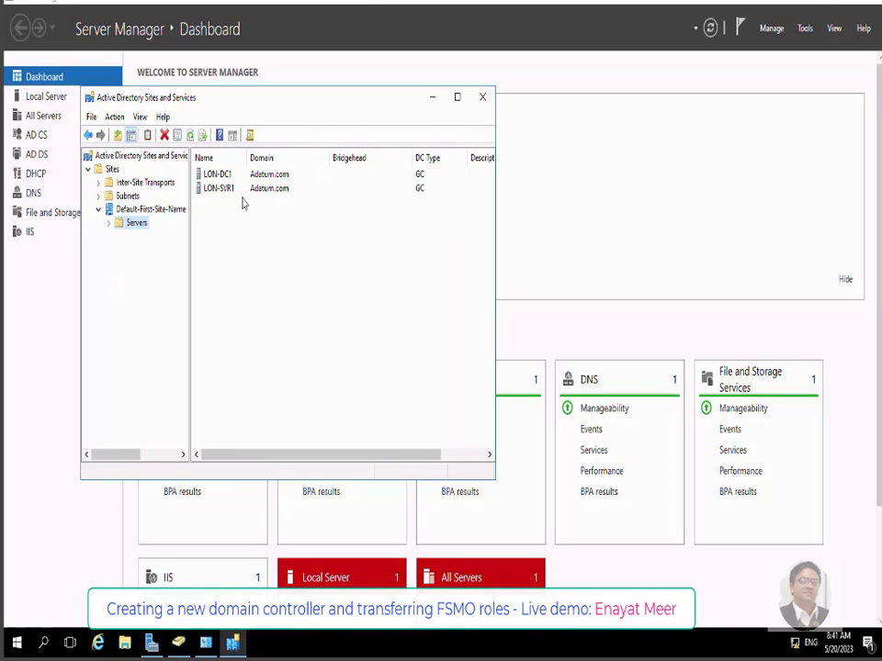
left_click_drag(246, 158, 287, 160)
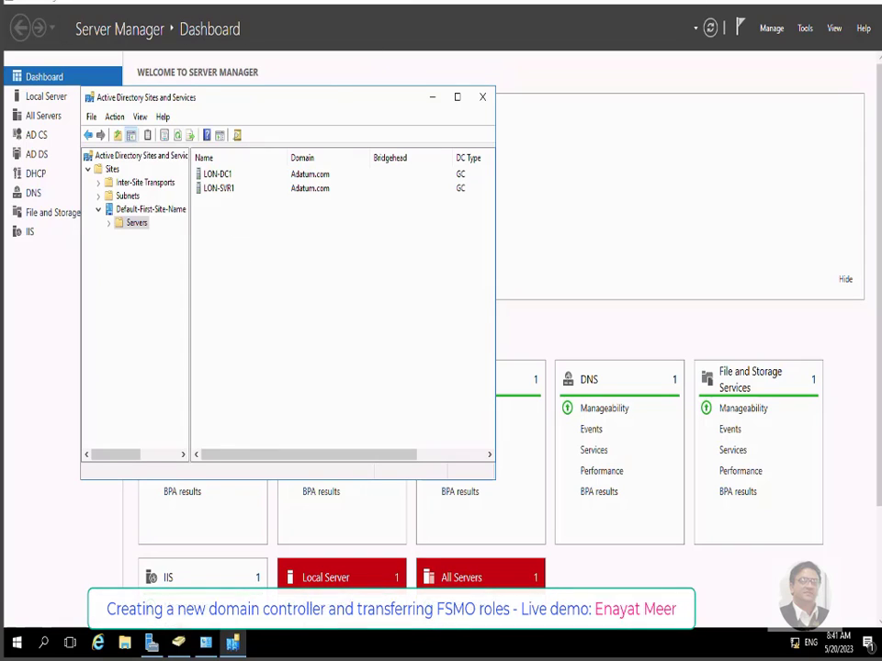
Switch to LON-SVR1 and sign in as the Adatum administrator via Ctrl+Alt+Delete
mouse_move(425, 9)
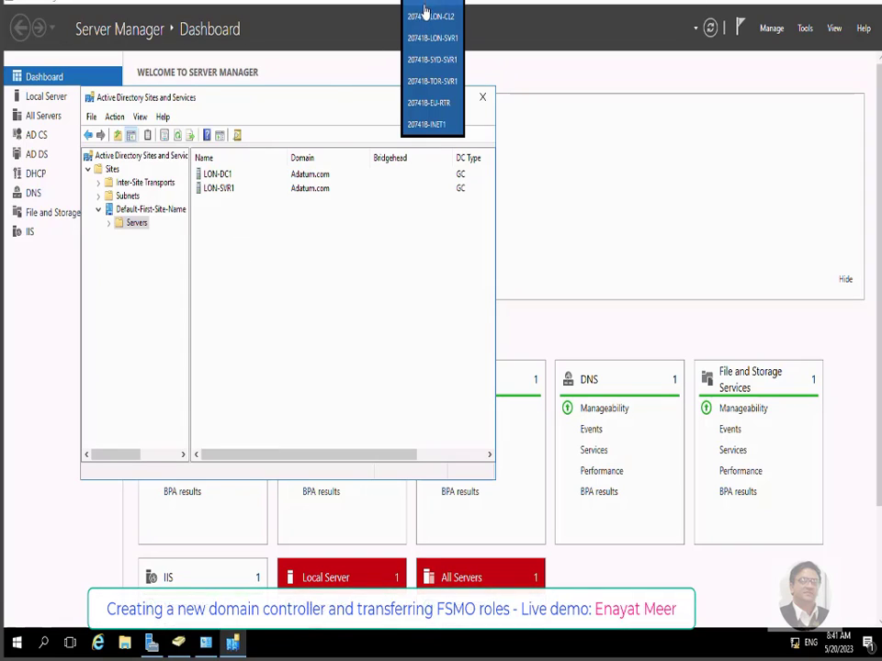
left_click(428, 38)
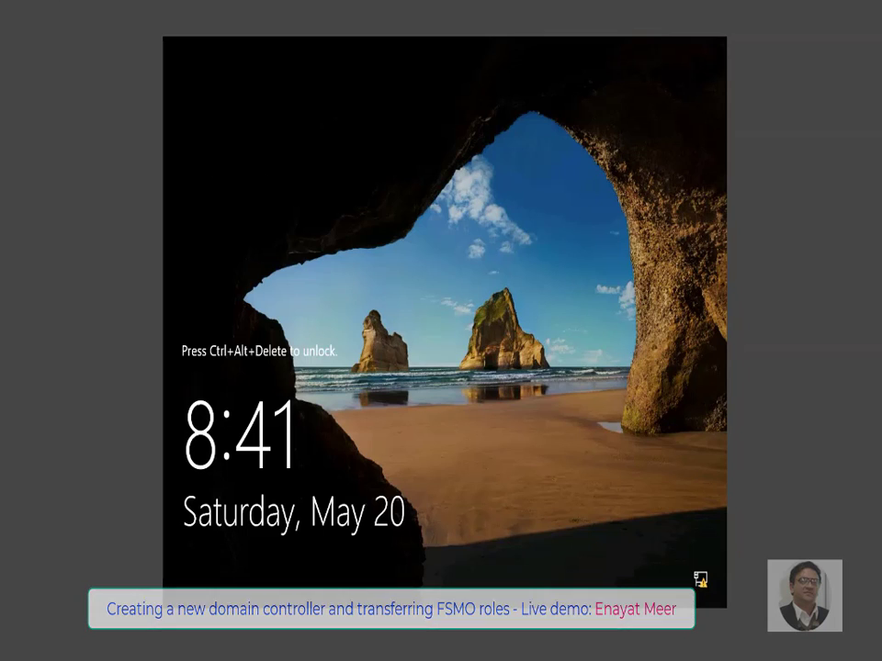
key("ctrl+alt+Delete")
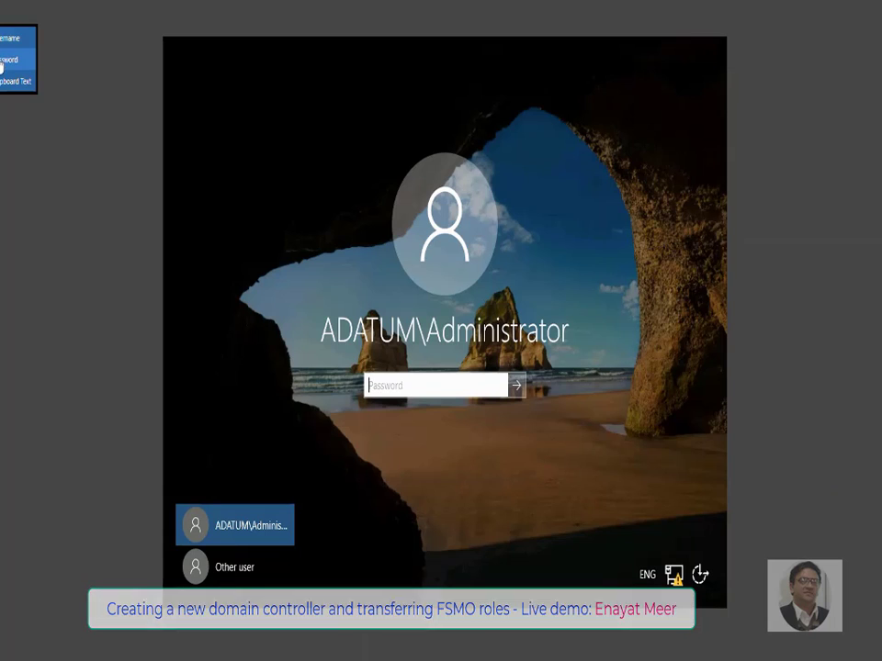
left_click(3, 60)
left_click(515, 386)
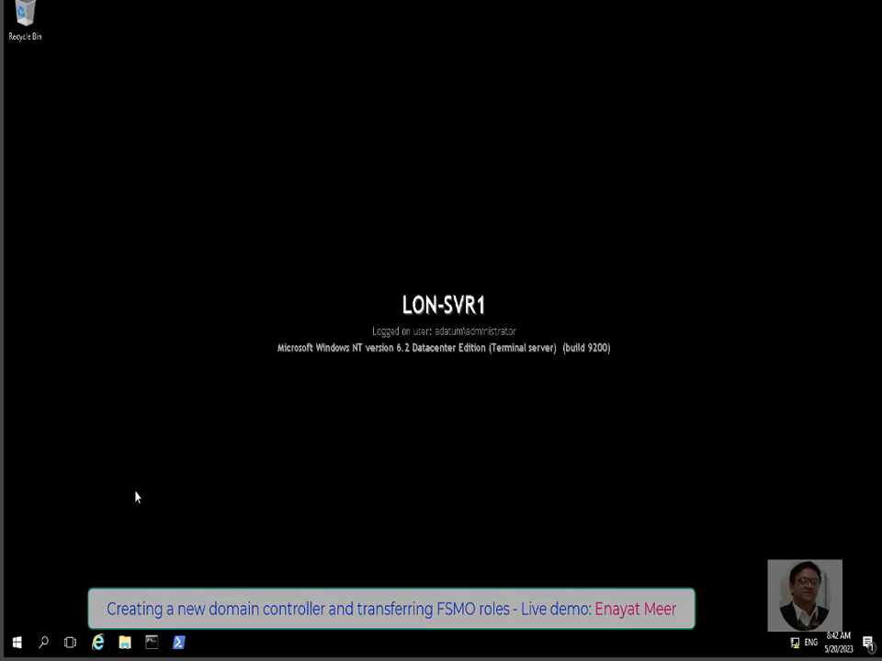
From Server Manager's Tools, open Active Directory Users and Computers and expand Adatum.com
left_click(16, 642)
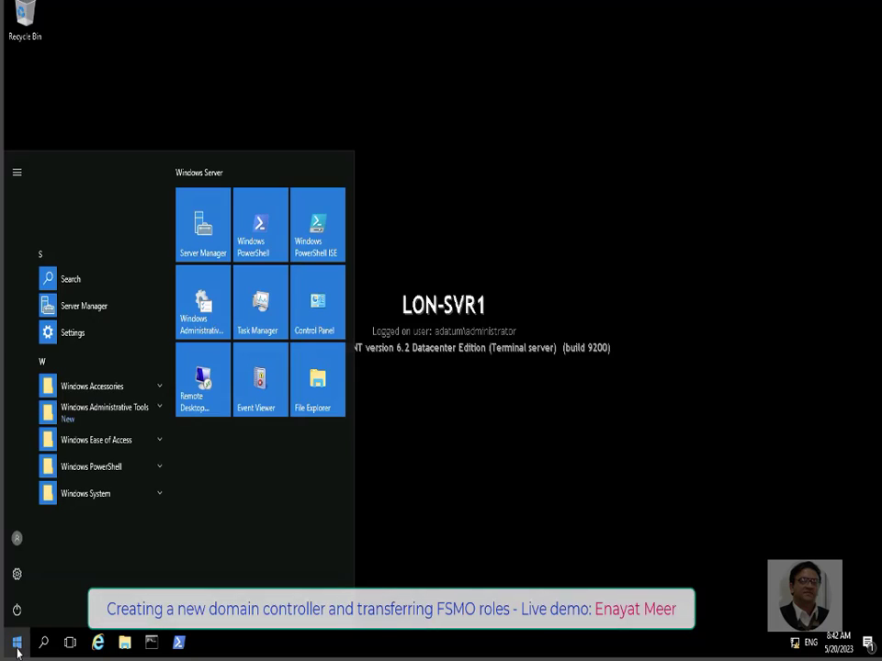
left_click(200, 235)
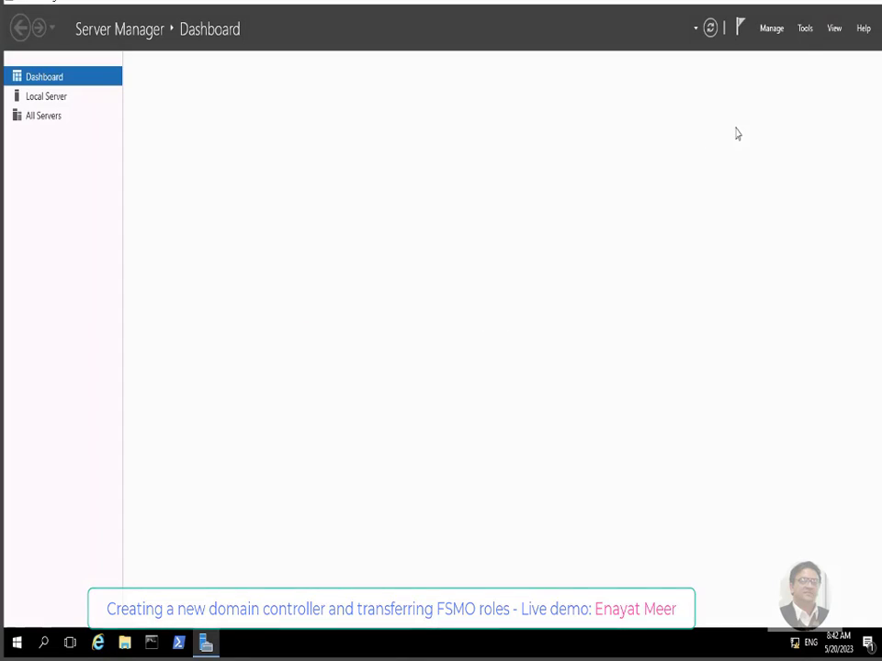
left_click(805, 30)
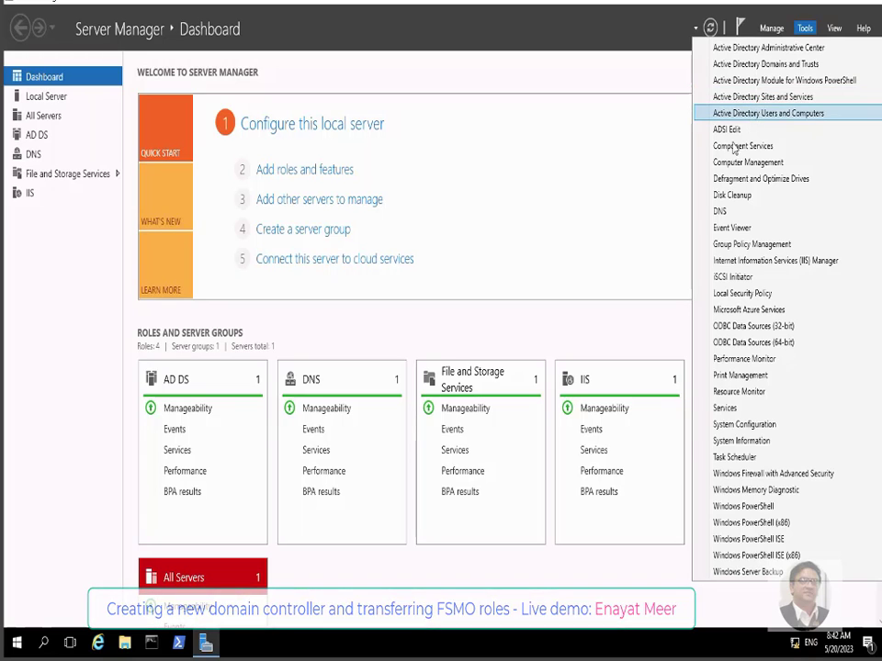
left_click(270, 451)
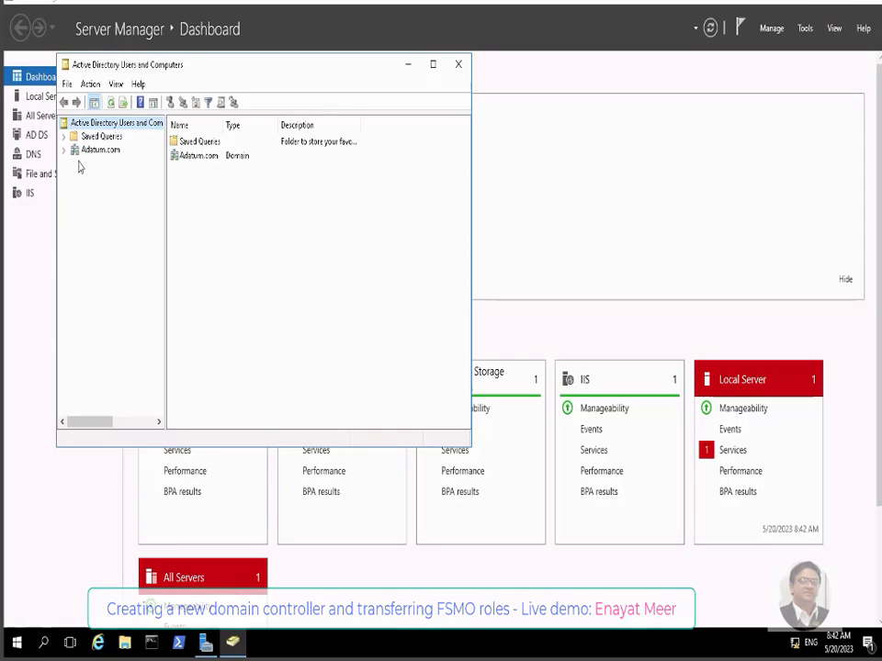
left_click(92, 151)
left_click(64, 150)
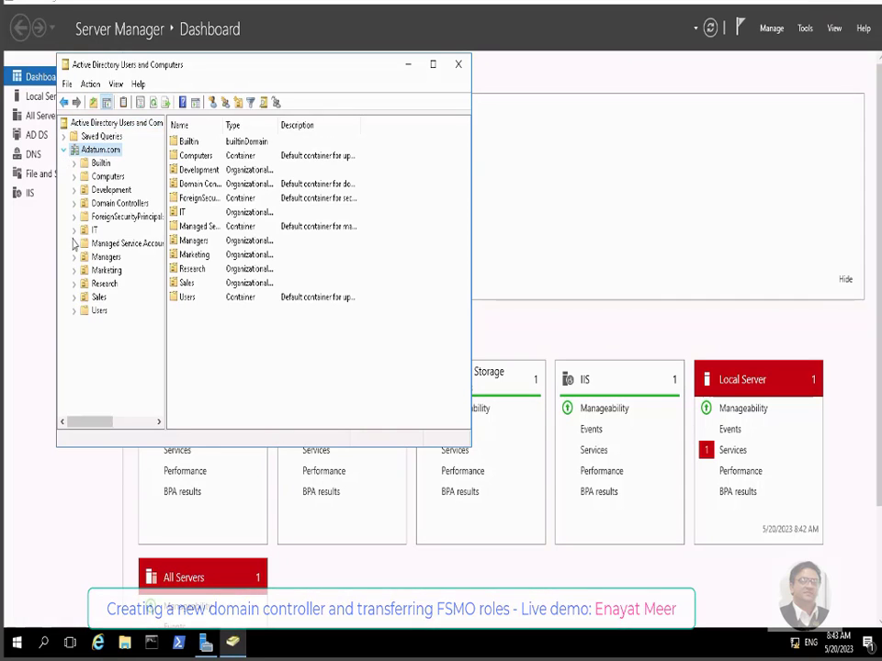
In an administrator Command Prompt, run hostname and netdom query fsmo
left_click(154, 644)
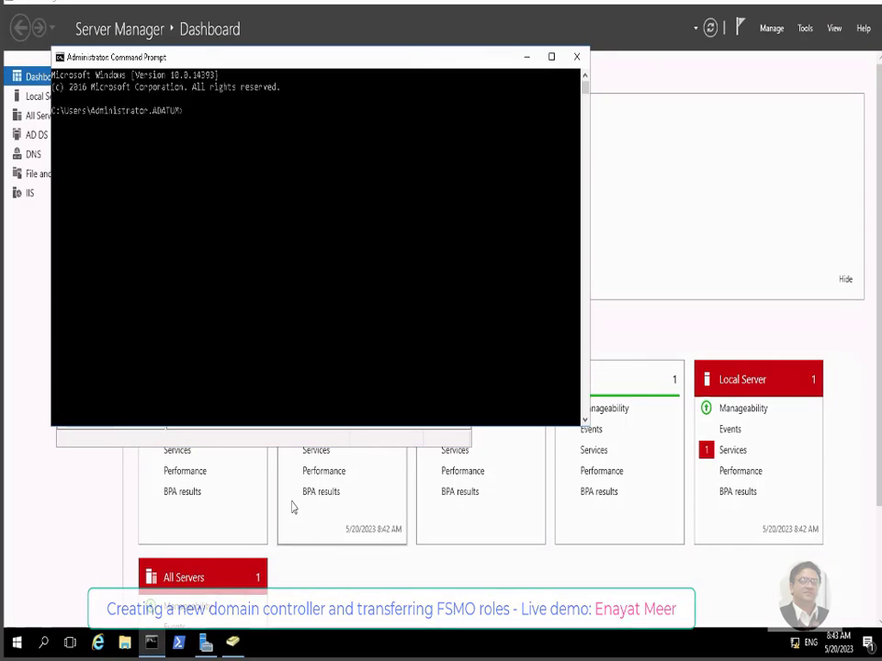
type("hostname")
key("Return")
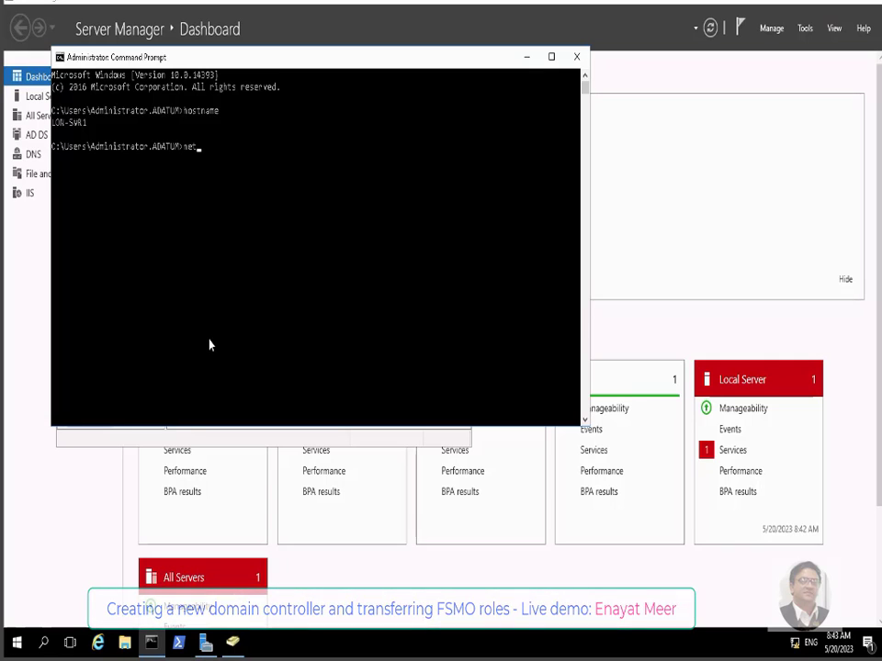
type("om query fsmo")
key("Return")
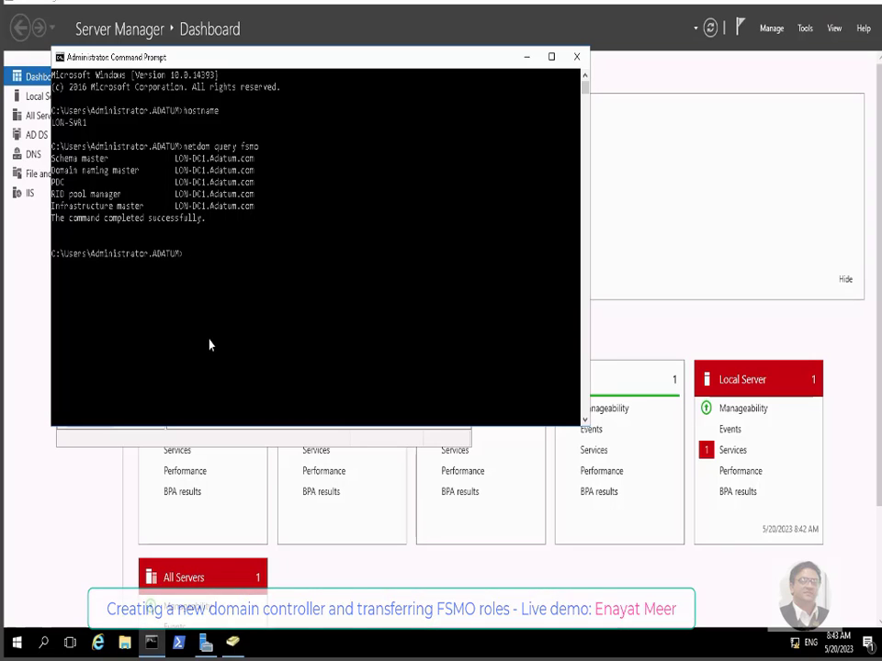
Start ntdsutil.exe
type("ntdsutil")
type(".exe")
key("Return")
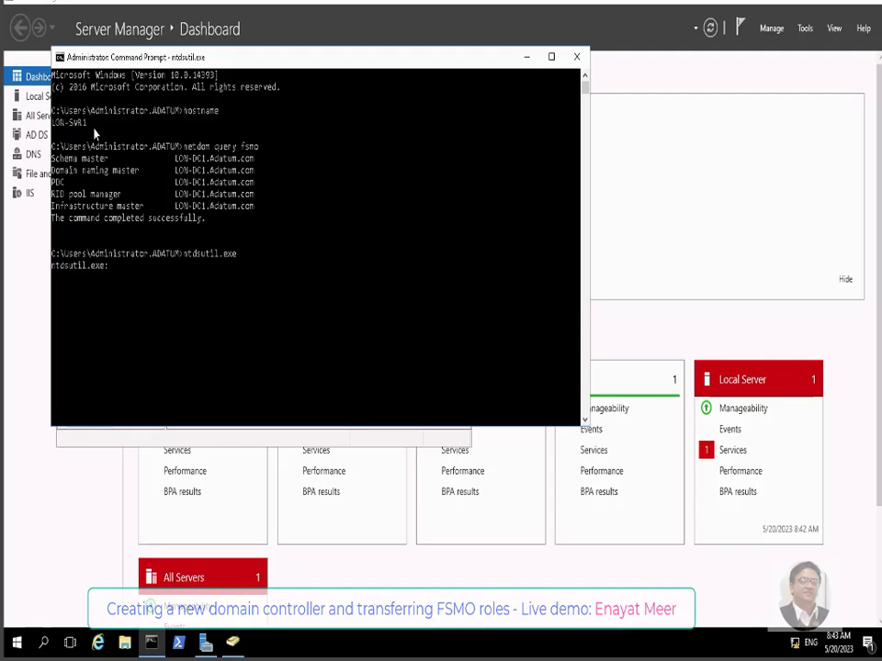
Set the console cursor to Medium and font size 20, then reposition the window
left_click(59, 58)
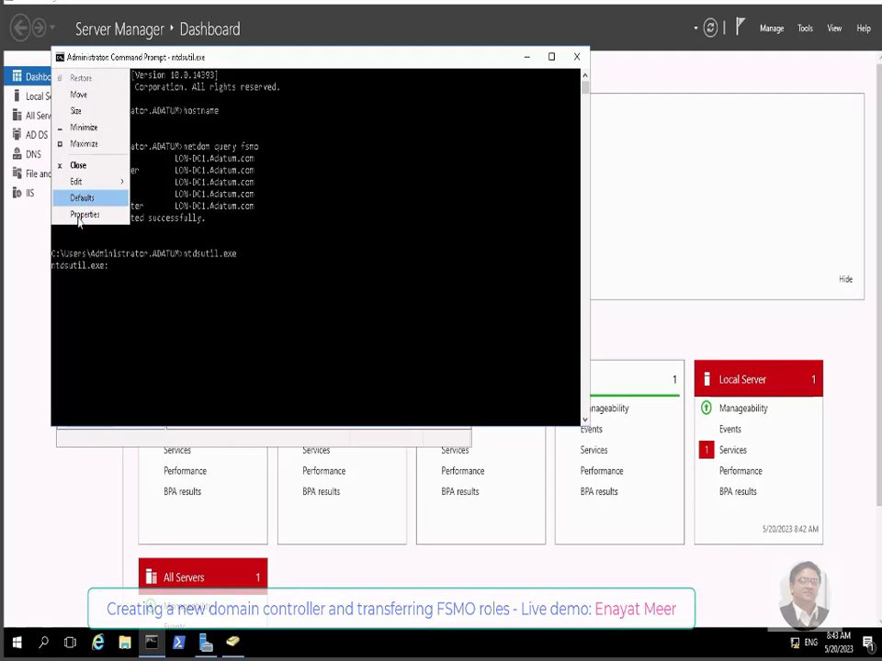
left_click(219, 330)
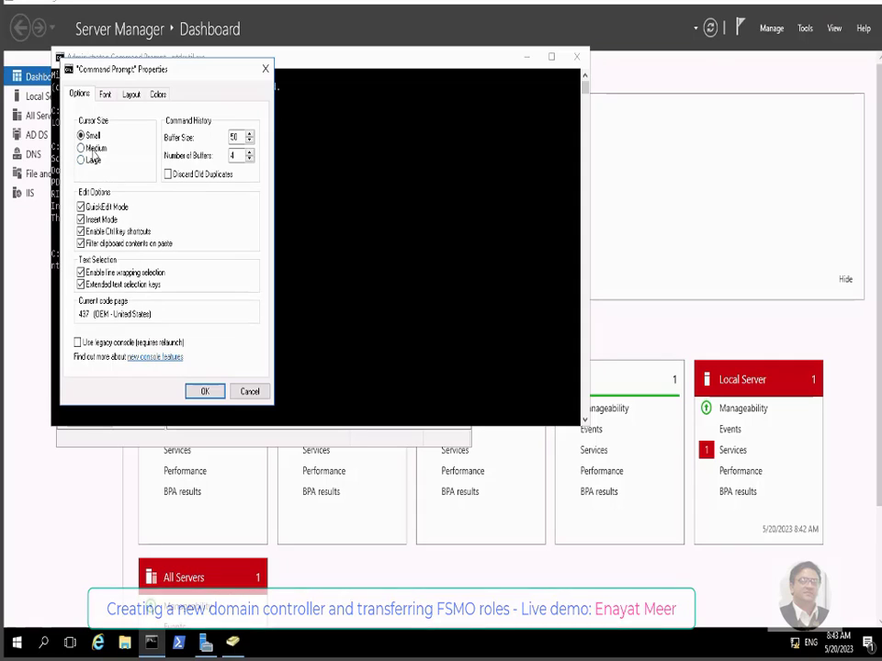
left_click(82, 147)
left_click(104, 94)
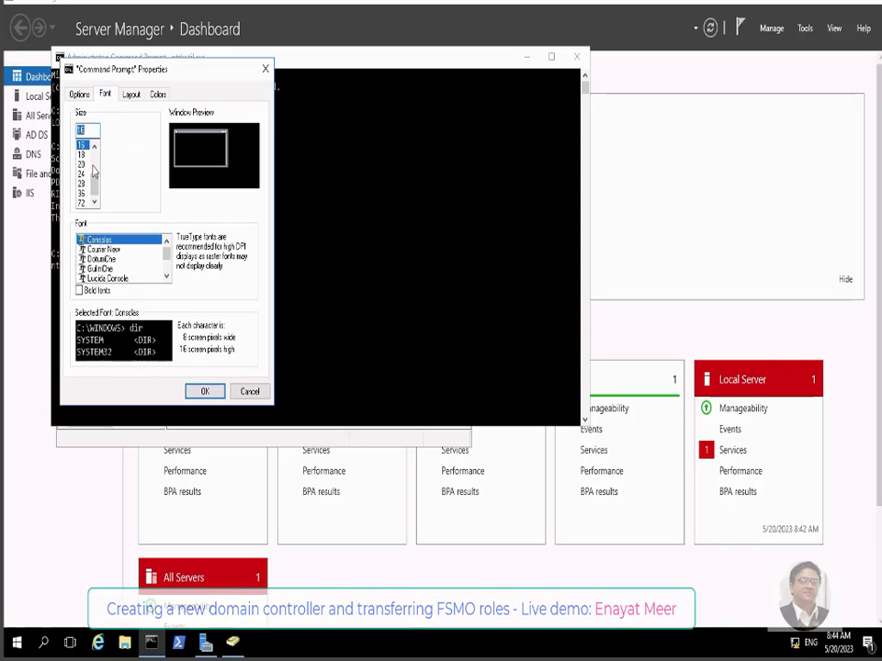
left_click(200, 391)
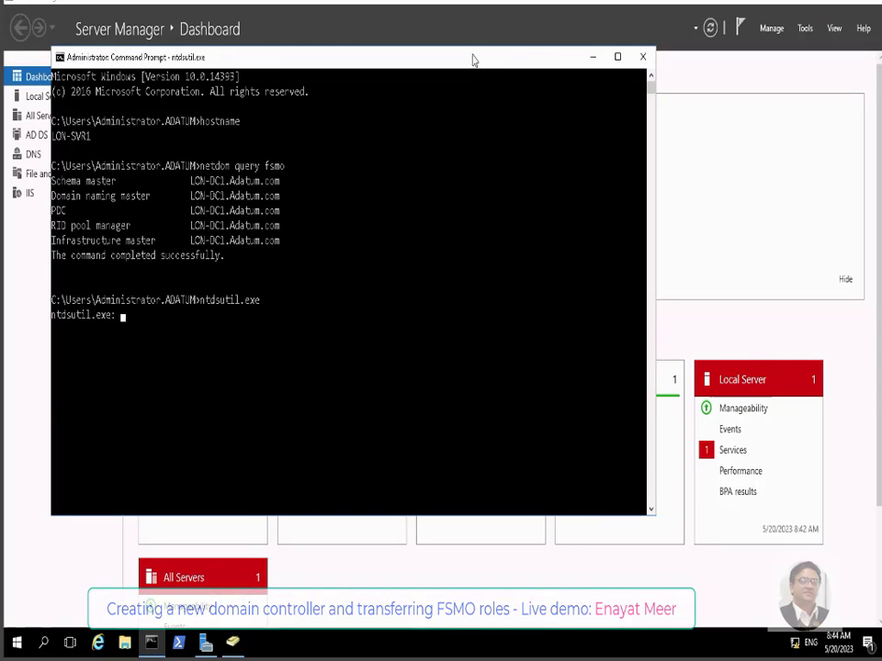
left_click_drag(472, 59, 542, 54)
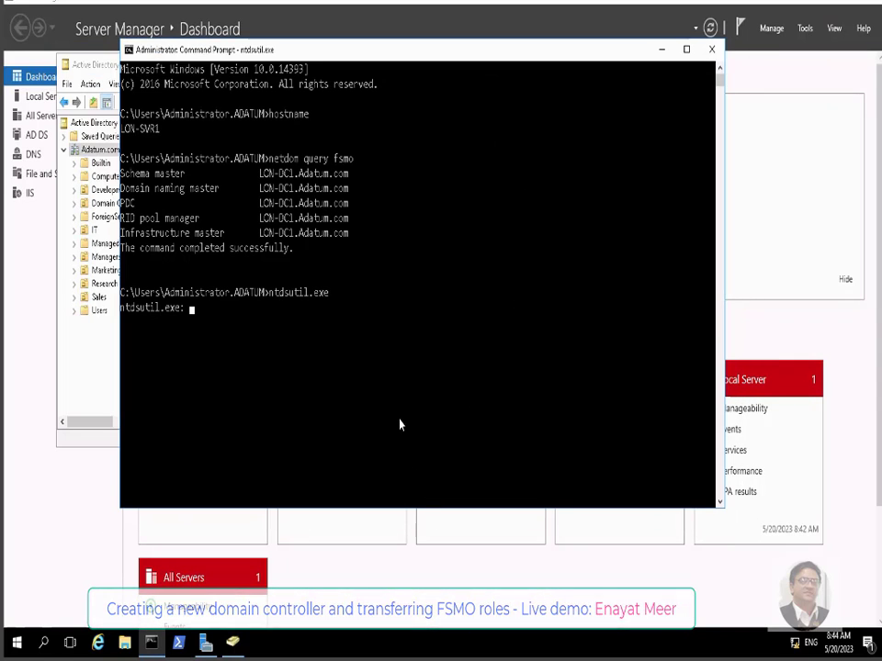
left_click(395, 414)
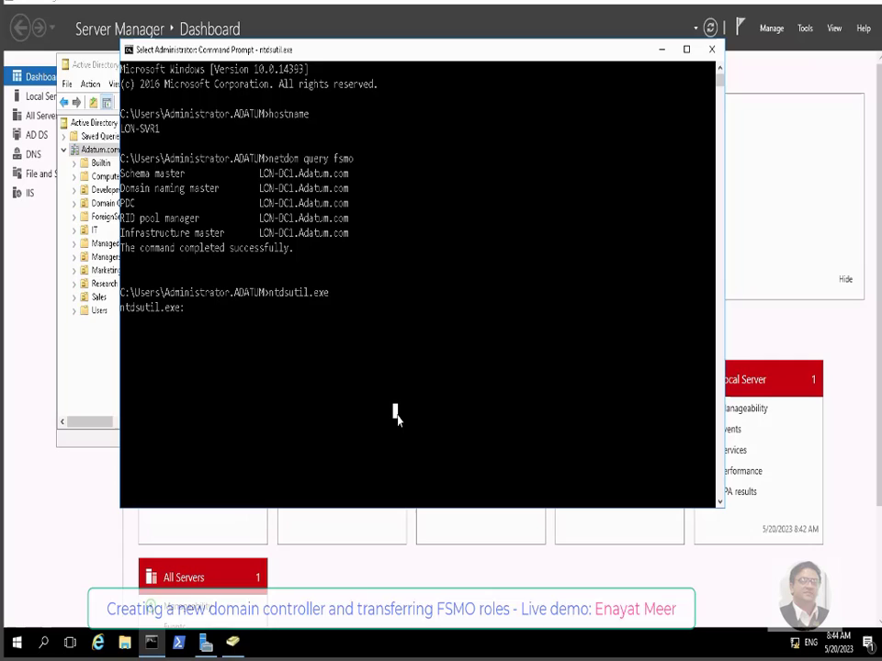
In ntdsutil, enter roles and connections, connect to server localhost, then quit
type("roles")
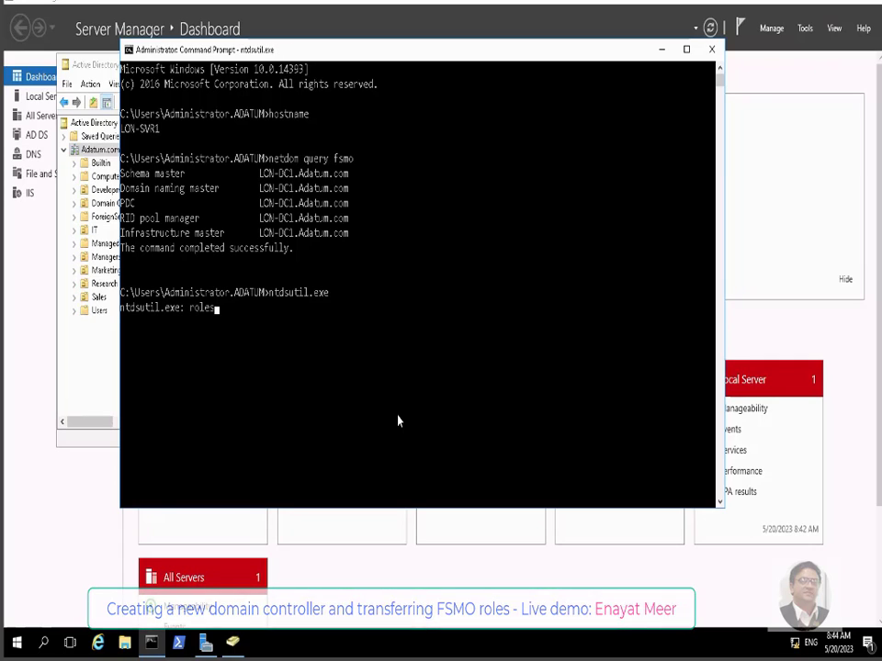
key("Return")
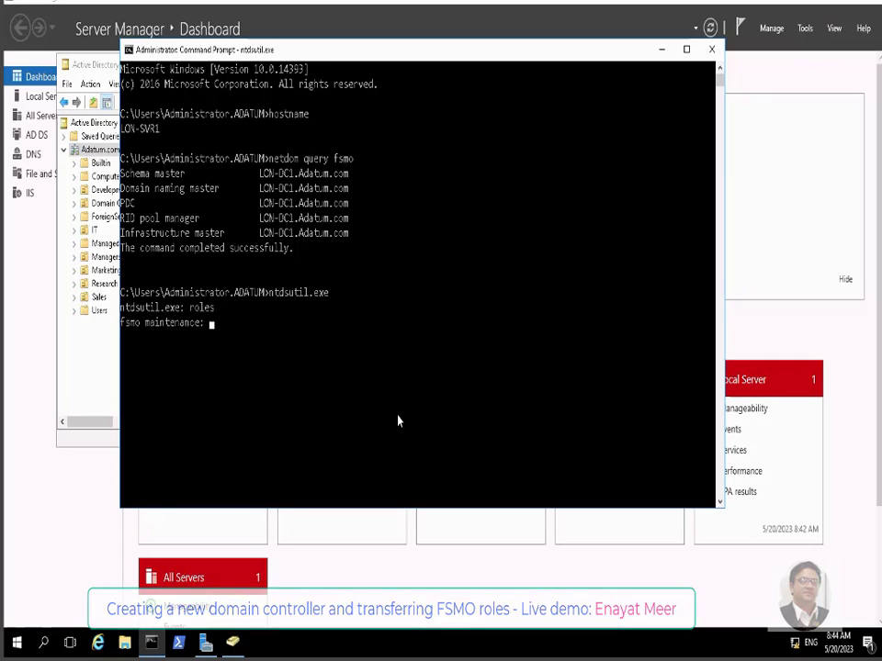
type("connections")
key("Return")
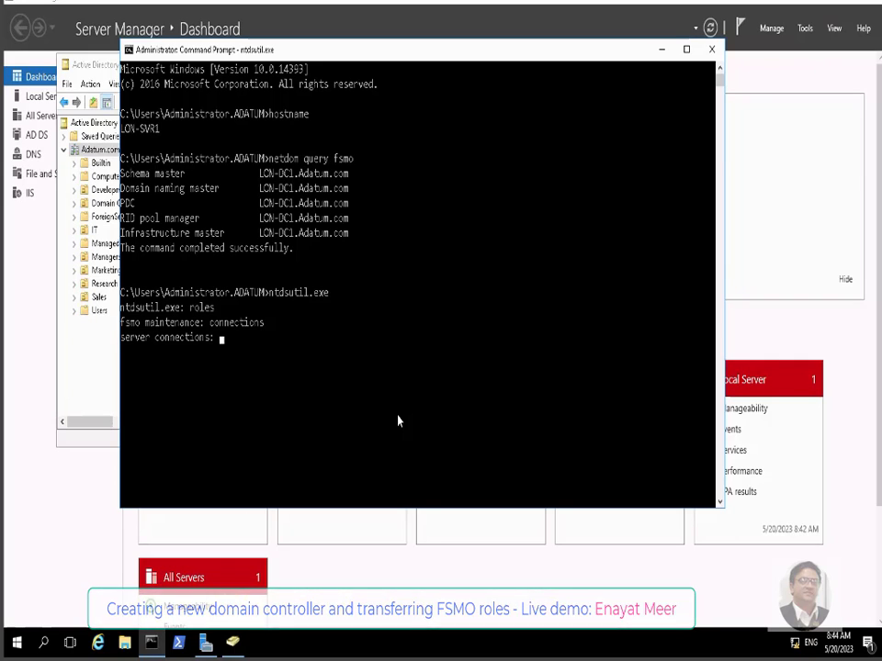
type("connect to ")
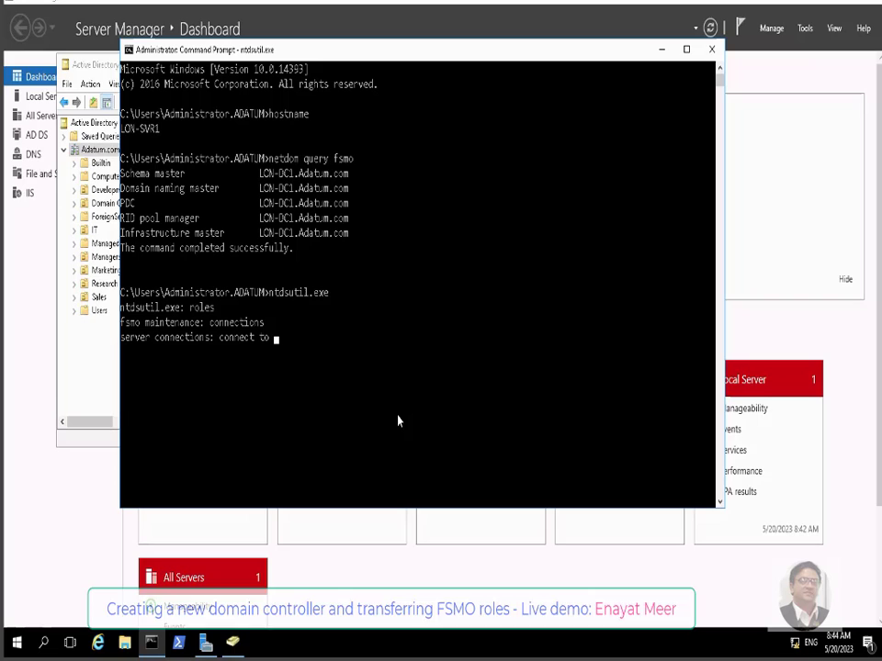
type("server ")
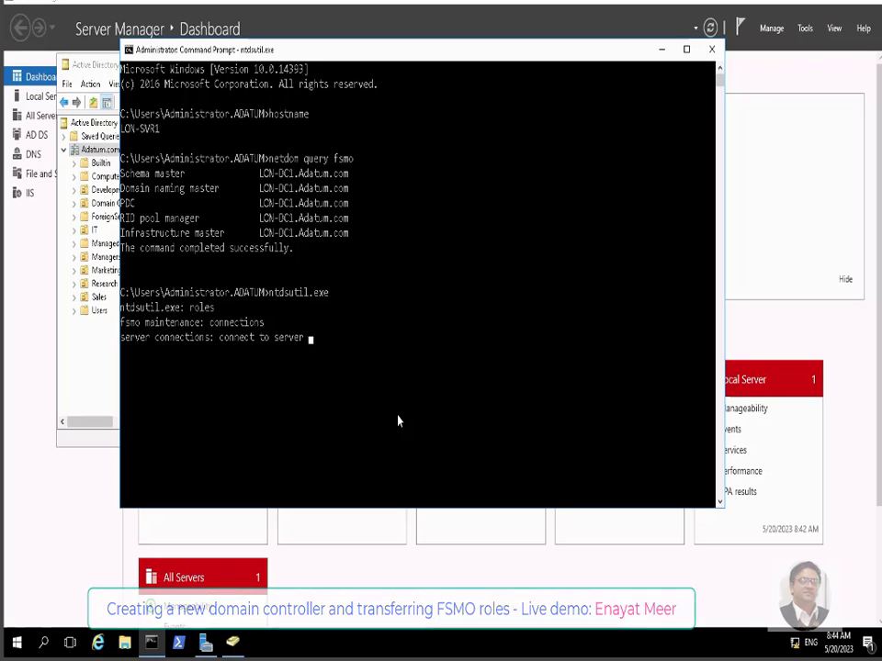
type("localhost")
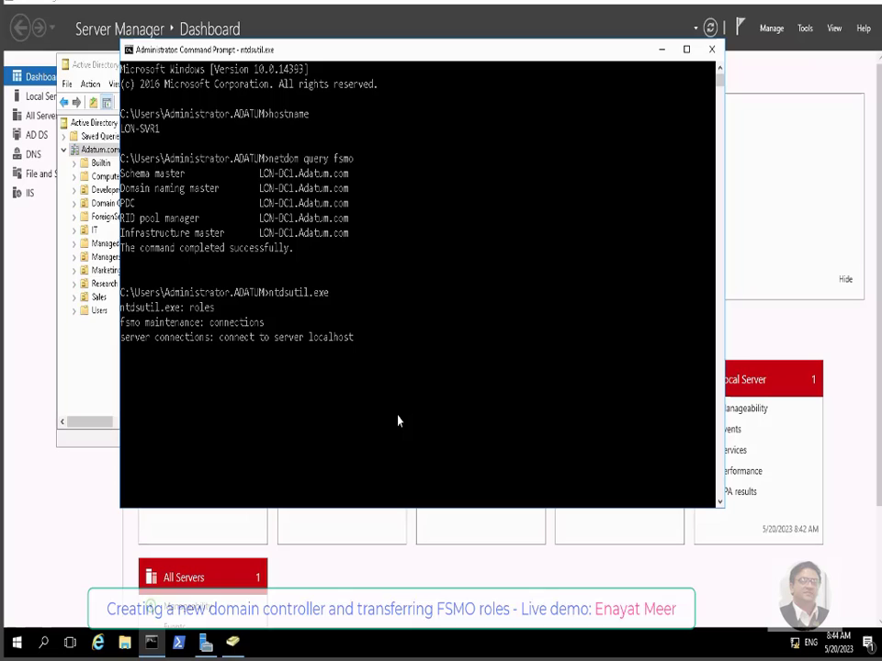
key("Return")
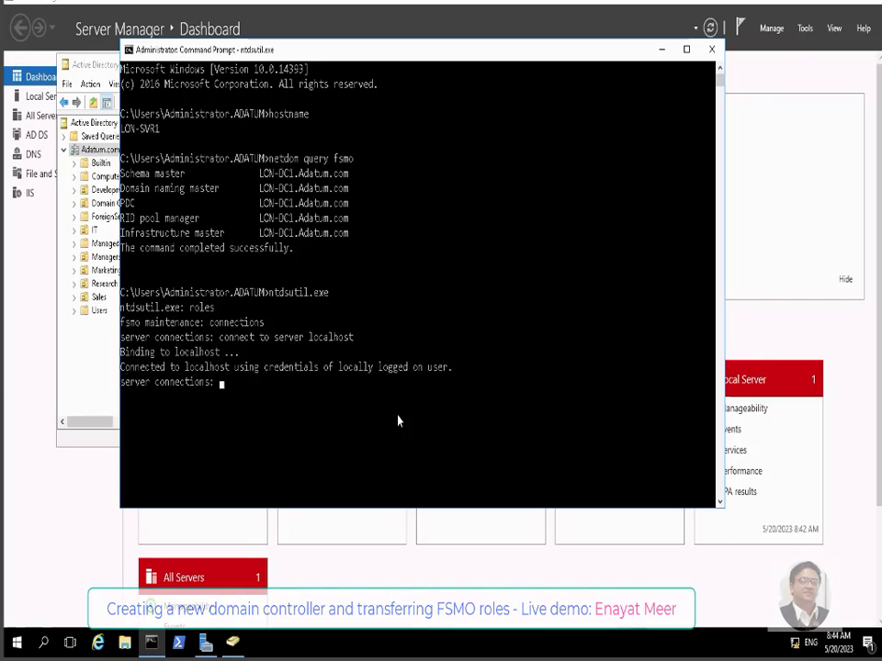
type("quit")
key("Return")
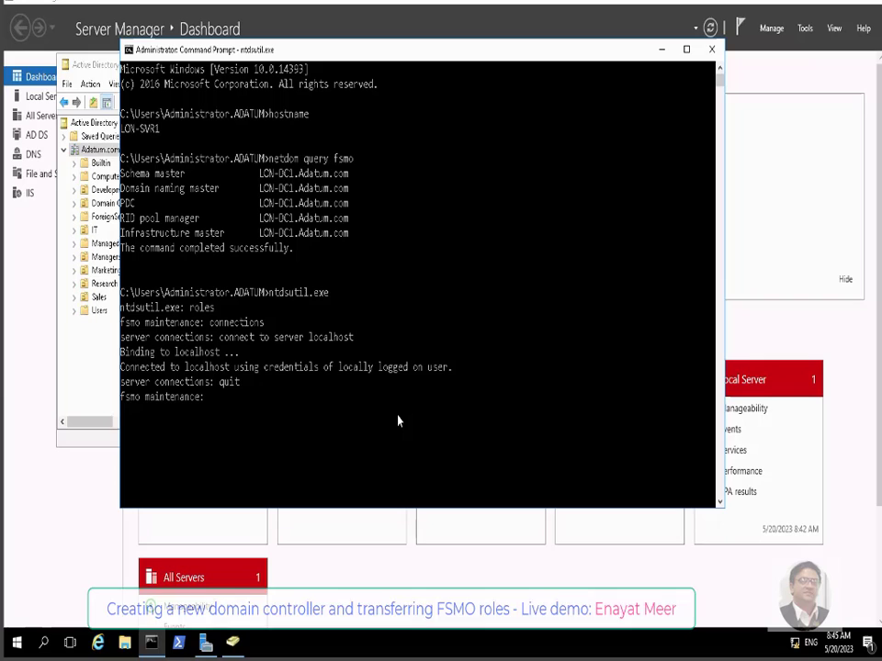
Transfer the schema master to LON-SVR1, confirming with Yes, and recall the transfer command
type("tras")
key("BackSpace")
type("nsfer")
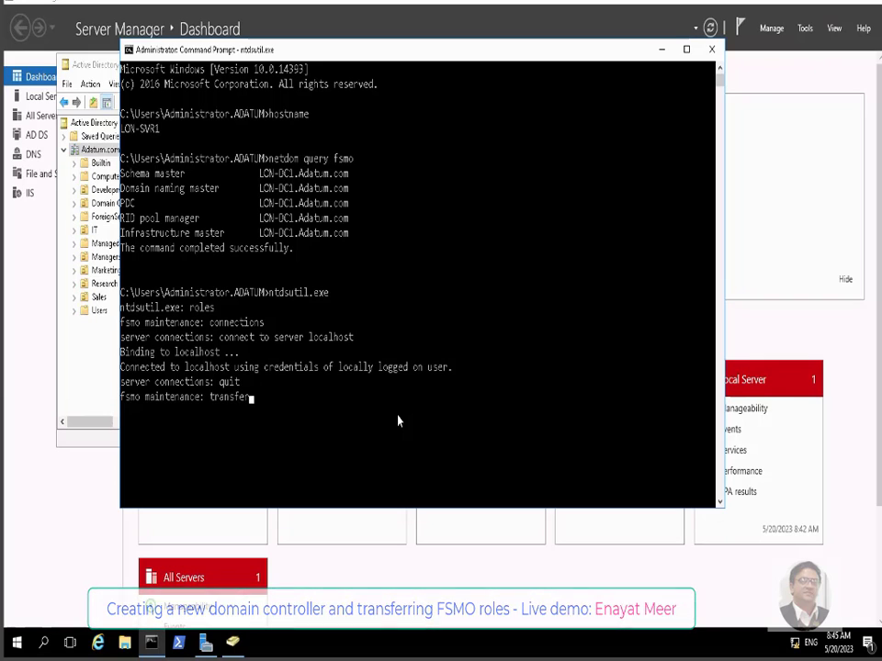
type(" schema master")
key("Return")
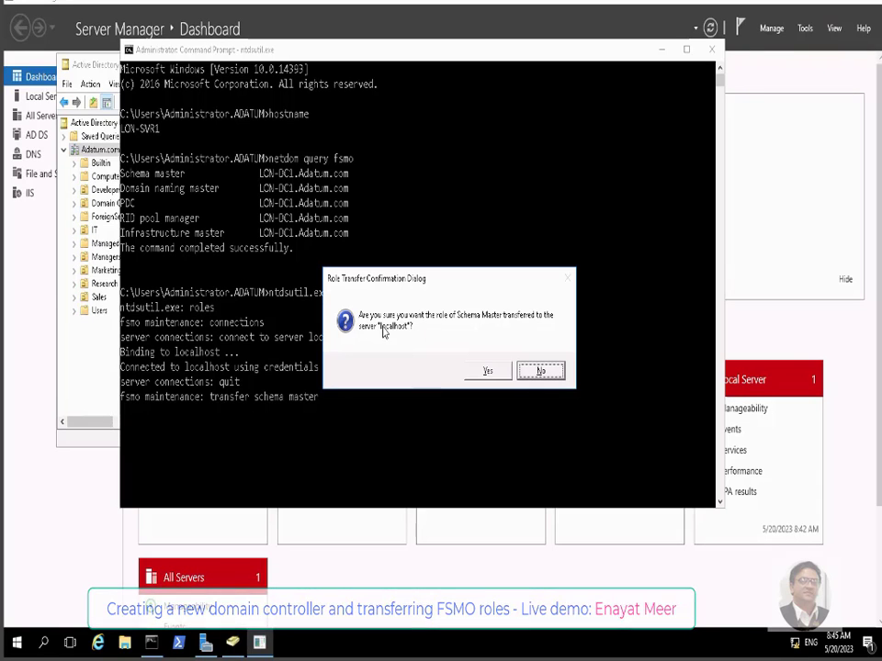
left_click(488, 370)
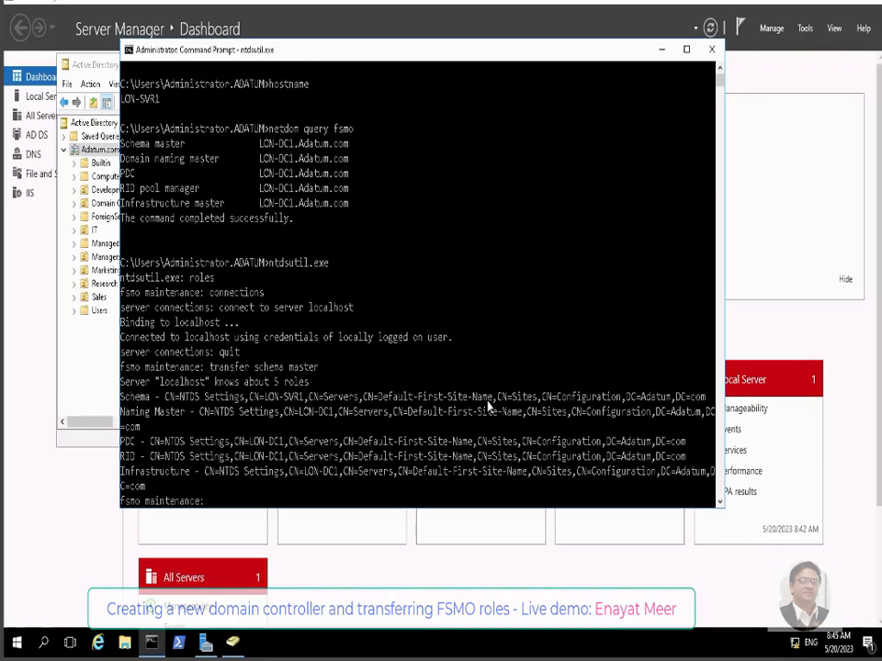
scroll(488, 405, "down", 9)
scroll(383, 274, "up", 15)
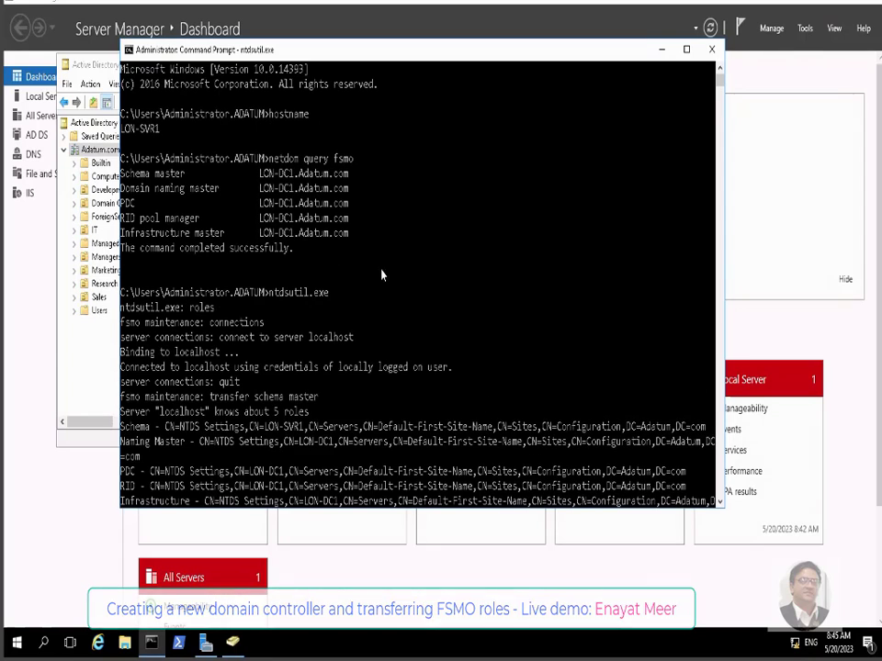
scroll(286, 454, "down", 2)
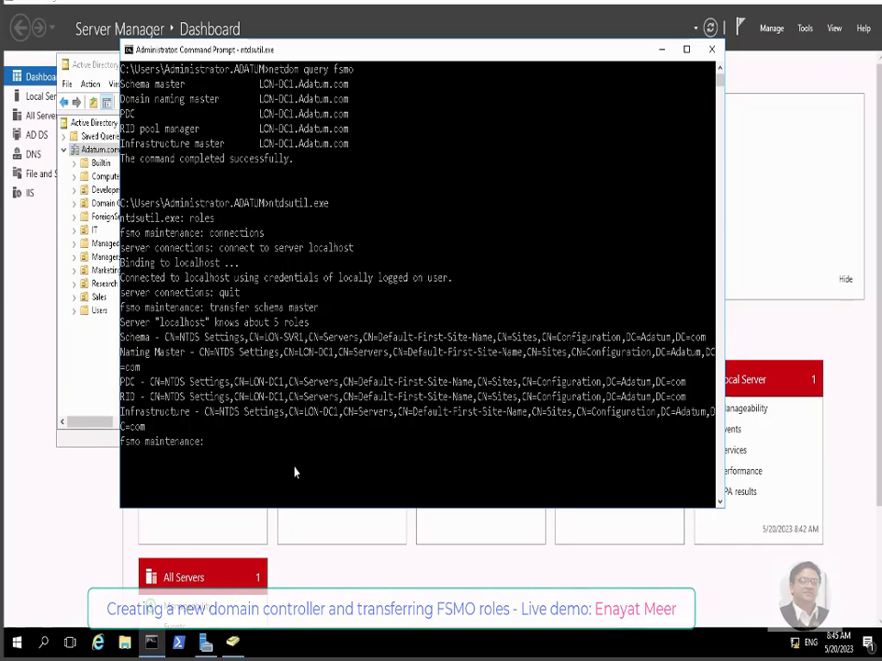
key("Up")
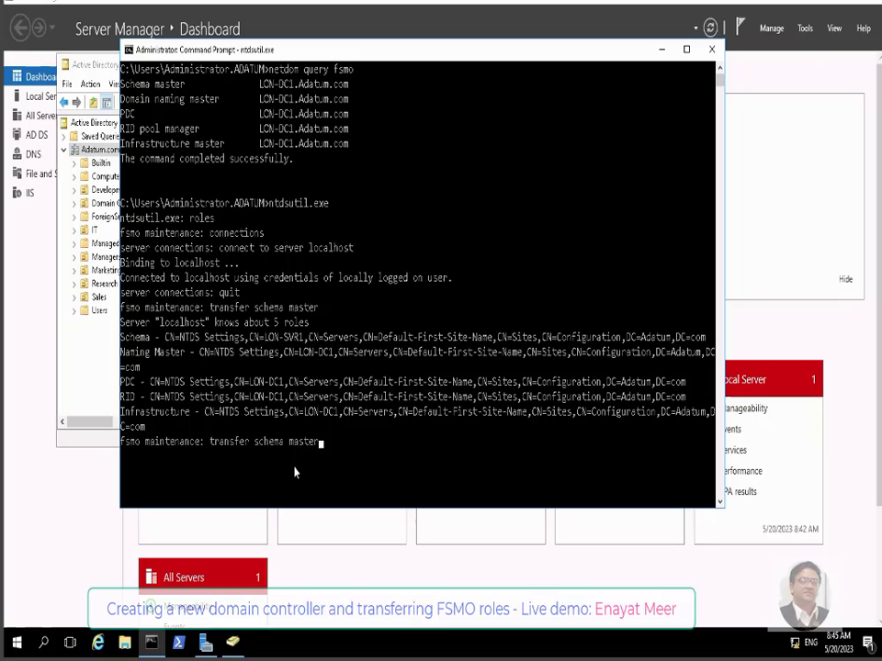
key("BackSpace")
key("BackSpace")
key("BackSpace")
key("BackSpace")
key("BackSpace")
key("BackSpace")
key("BackSpace")
key("BackSpace")
key("BackSpace")
key("BackSpace")
key("BackSpace")
key("BackSpace")
key("BackSpace")
Run transfer naming master, confirm with Yes, and recall the transfer command again
type("naming master")
key("Return")
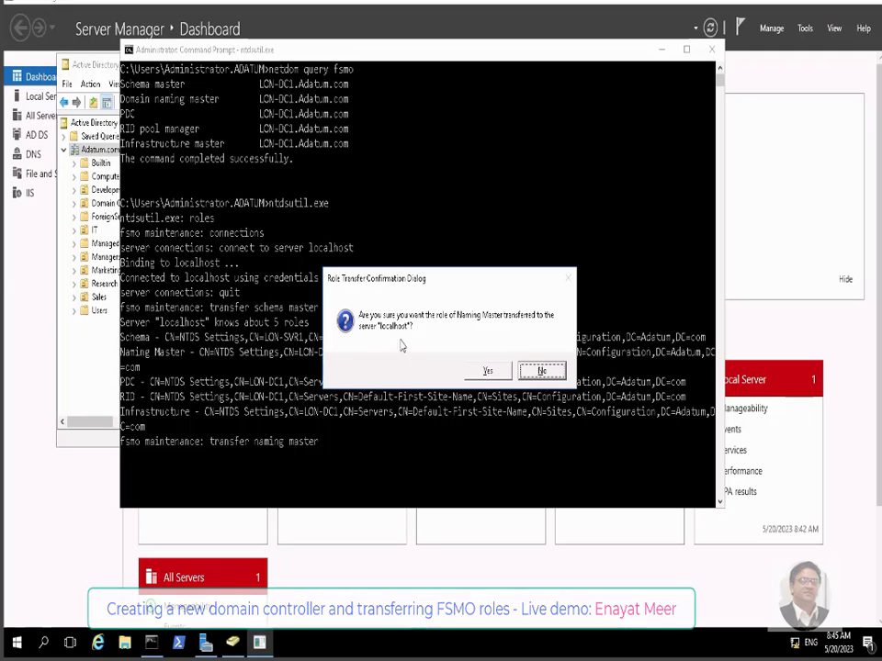
left_click(486, 370)
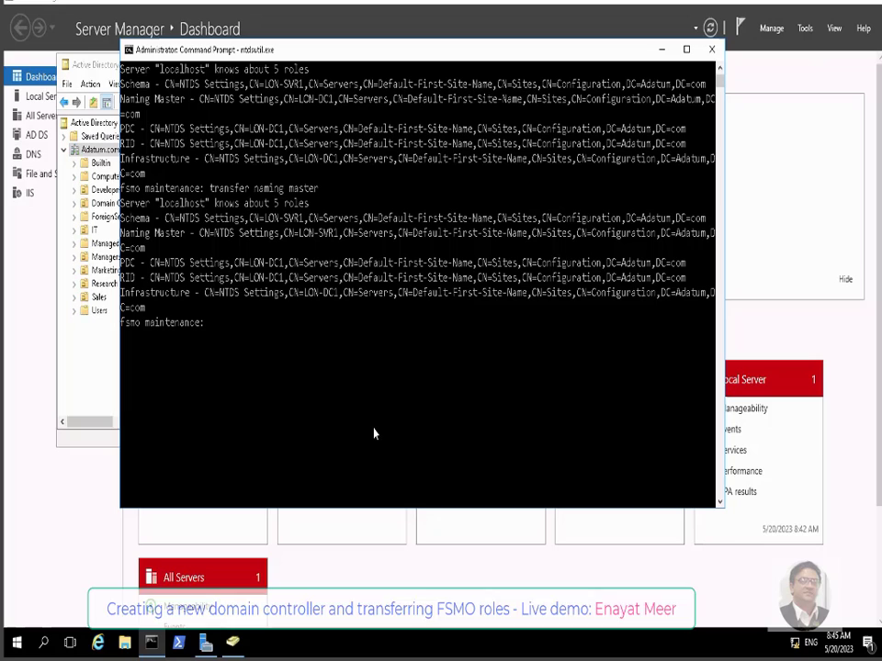
left_click(374, 432)
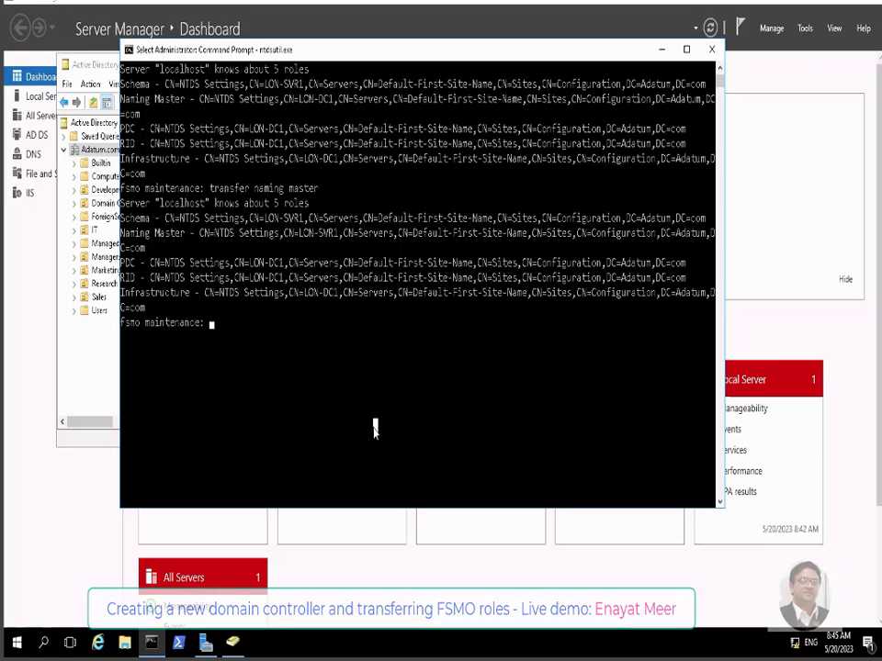
key("Up")
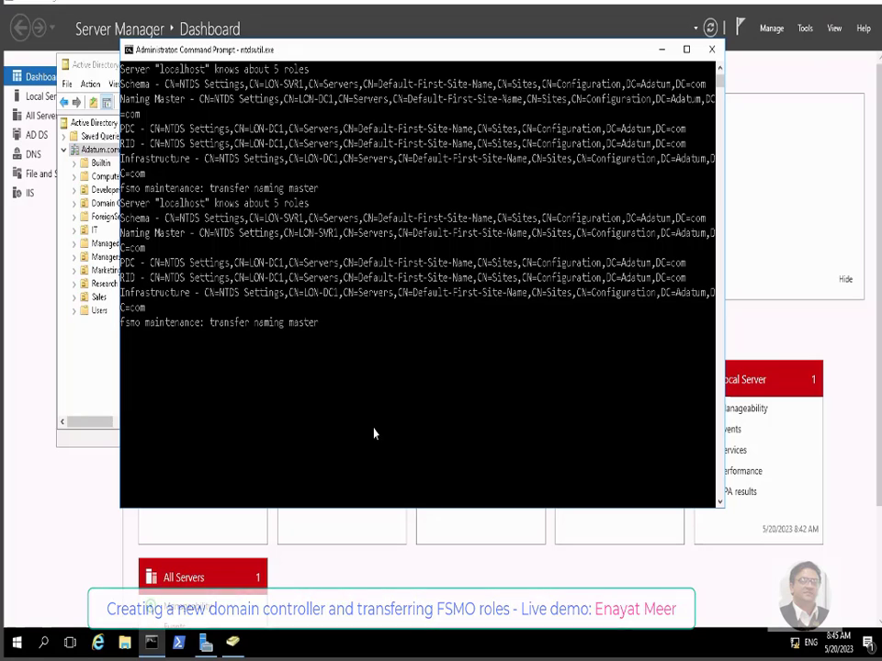
key("BackSpace")
key("BackSpace")
key("BackSpace")
key("BackSpace")
key("BackSpace")
key("BackSpace")
key("BackSpace")
key("BackSpace")
key("BackSpace")
key("BackSpace")
key("BackSpace")
key("BackSpace")
key("BackSpace")
Transfer the PDC role to LON-SVR1 and confirm it
type("pdc")
key("Return")
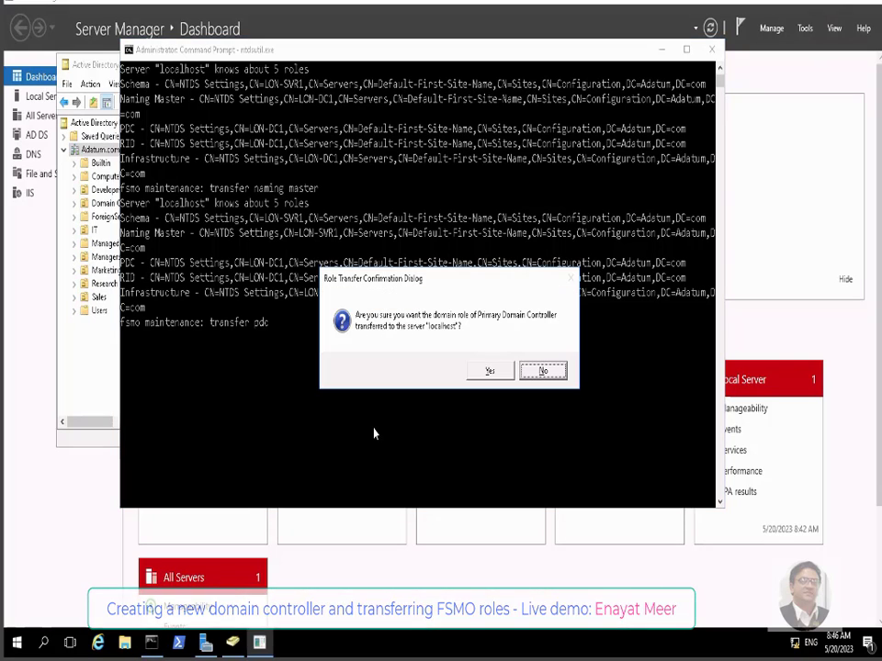
left_click(486, 371)
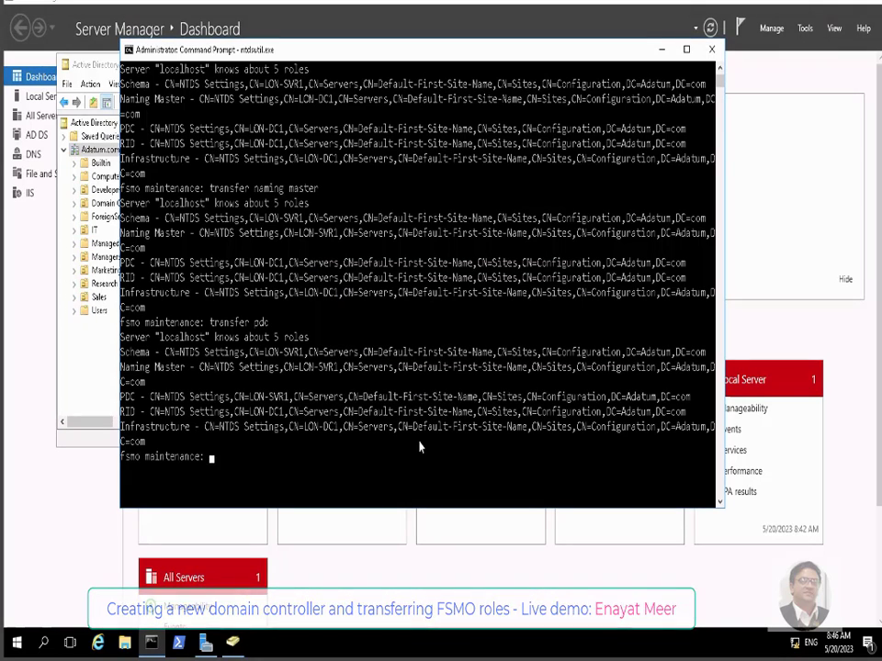
Transfer the infrastructure master role to LON-SVR1 by reusing the previous command, and confirm it
key("Up")
key("BackSpace")
key("BackSpace")
key("BackSpace")
type("infrastruc")
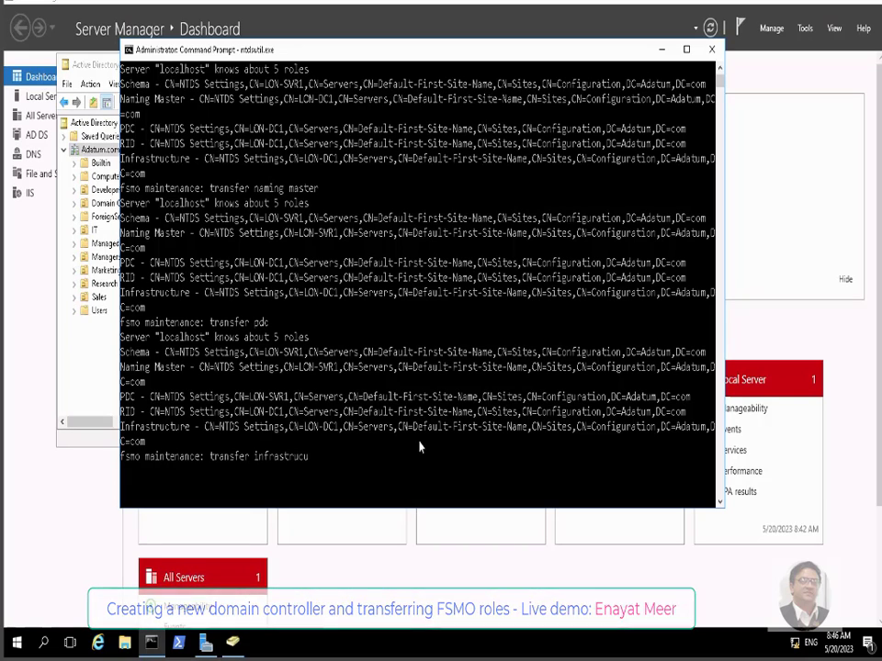
type("ture master")
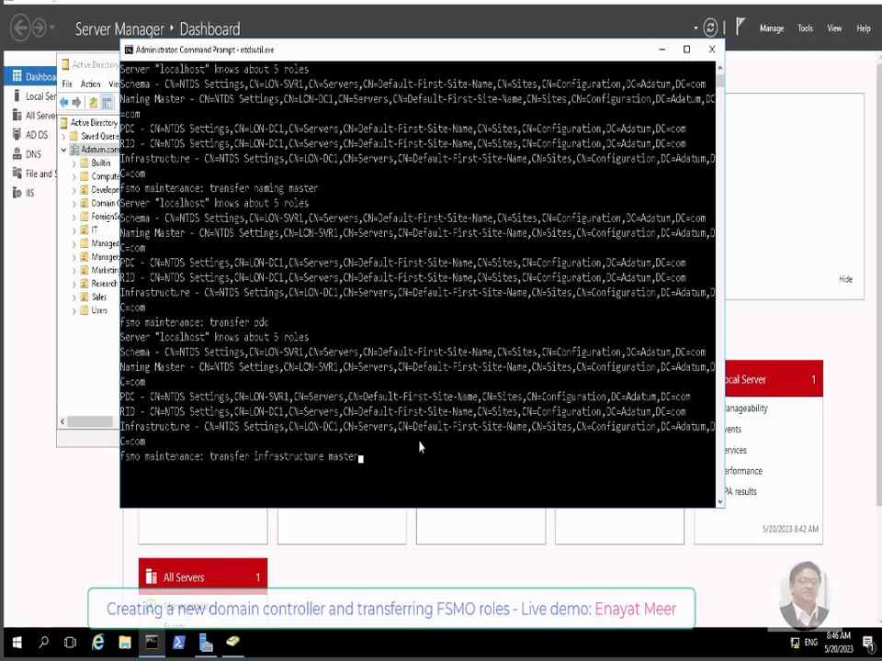
key("Return")
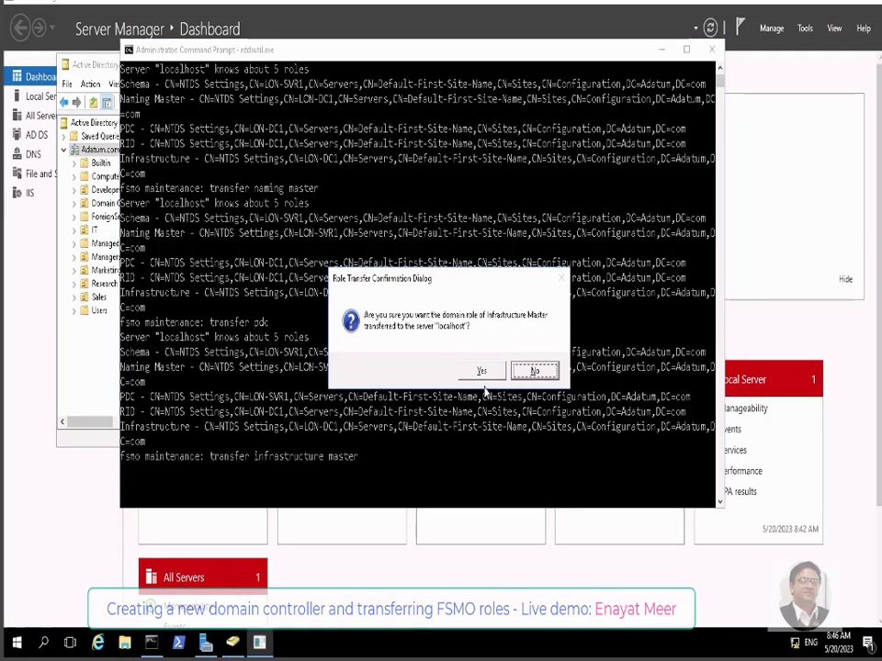
left_click(481, 369)
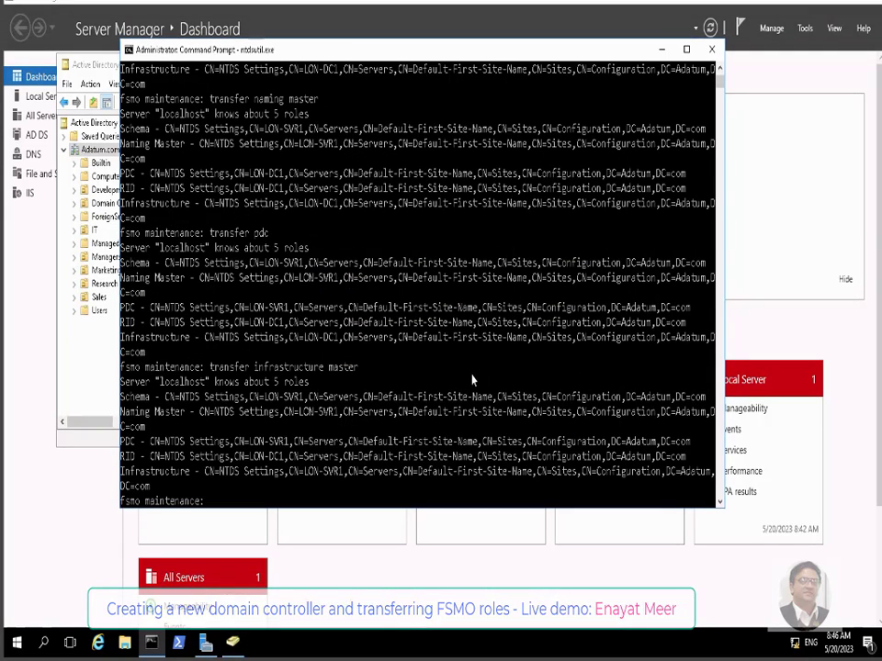
scroll(394, 472, "down", 5)
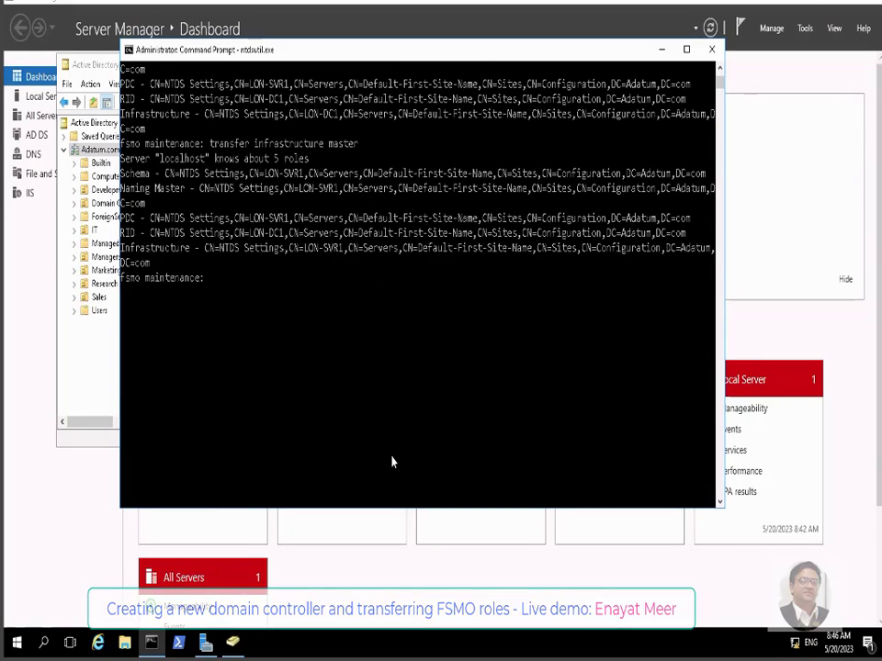
Transfer the RID master role to LON-SVR1, confirm it, and view the command history
key("Up")
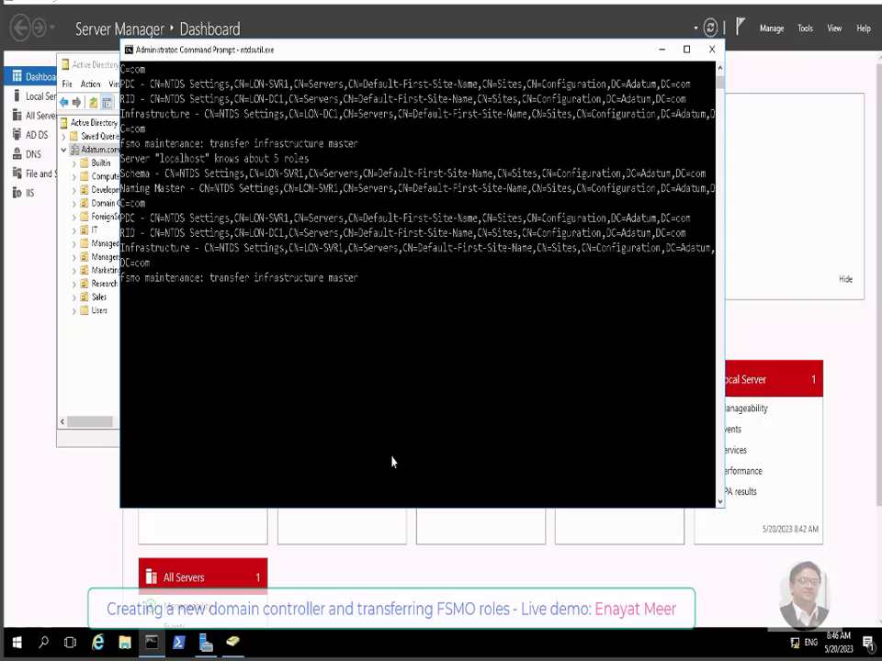
key("BackSpace")
key("BackSpace")
key("BackSpace")
key("BackSpace")
key("BackSpace")
key("BackSpace")
key("BackSpace")
key("BackSpace")
key("BackSpace")
key("BackSpace")
key("BackSpace")
key("BackSpace")
key("BackSpace")
key("BackSpace")
key("BackSpace")
key("BackSpace")
key("BackSpace")
key("BackSpace")
key("BackSpace")
key("BackSpace")
key("BackSpace")
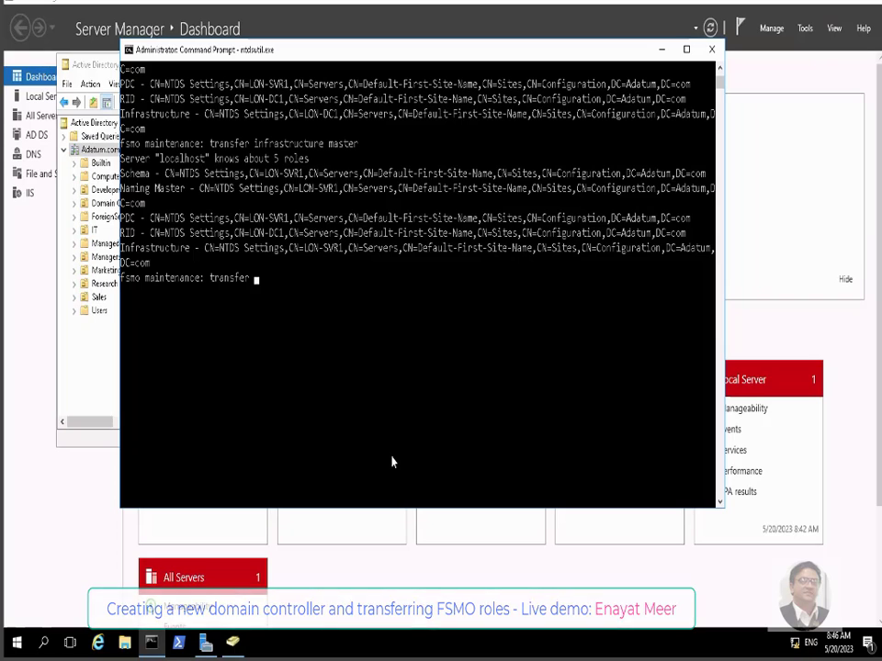
type("rid master")
key("Return")
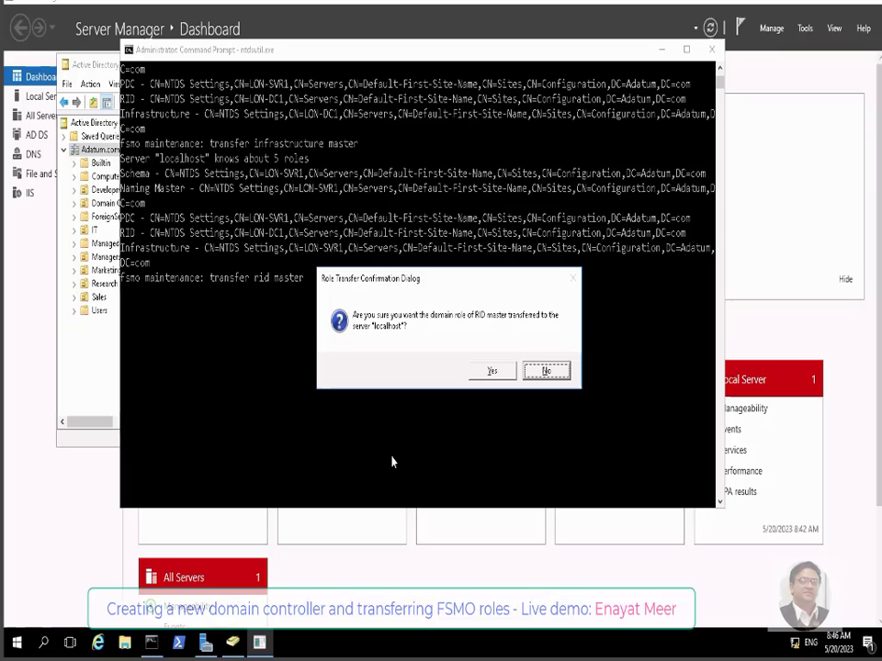
left_click(487, 371)
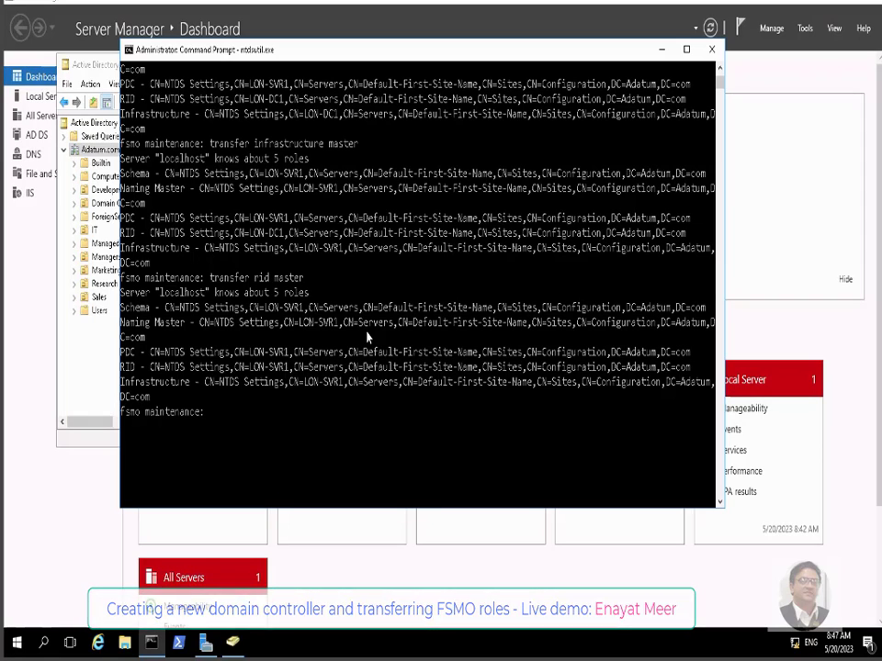
key("F7")
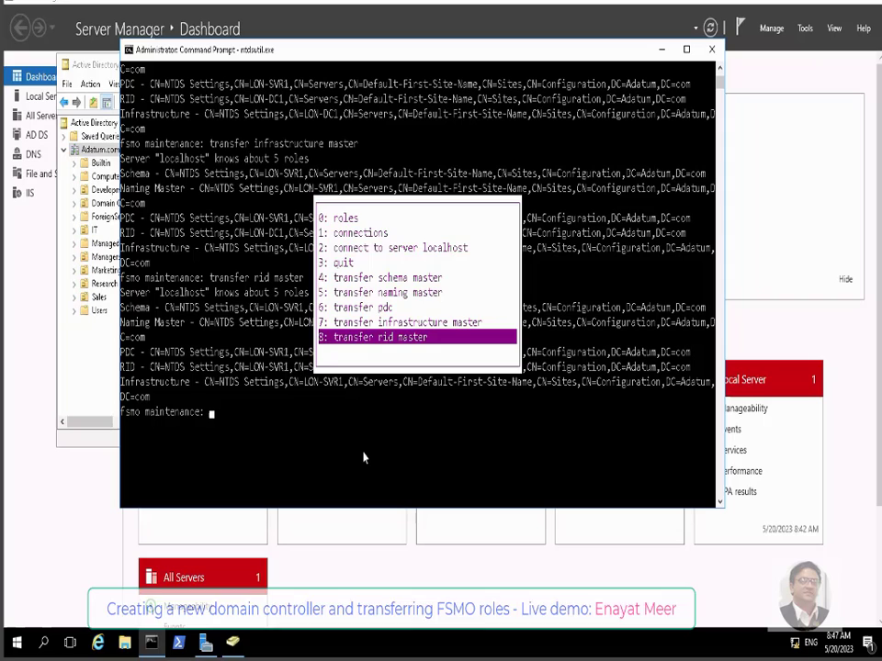
Dismiss the history list, then quit fsmo maintenance and ntdsutil with 'quit'
key("Escape")
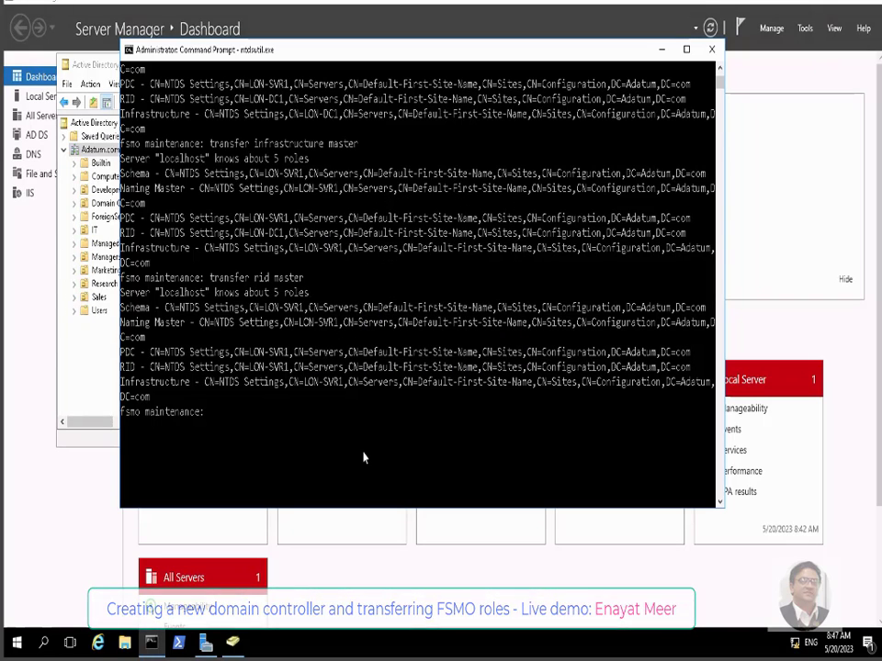
key("Return")
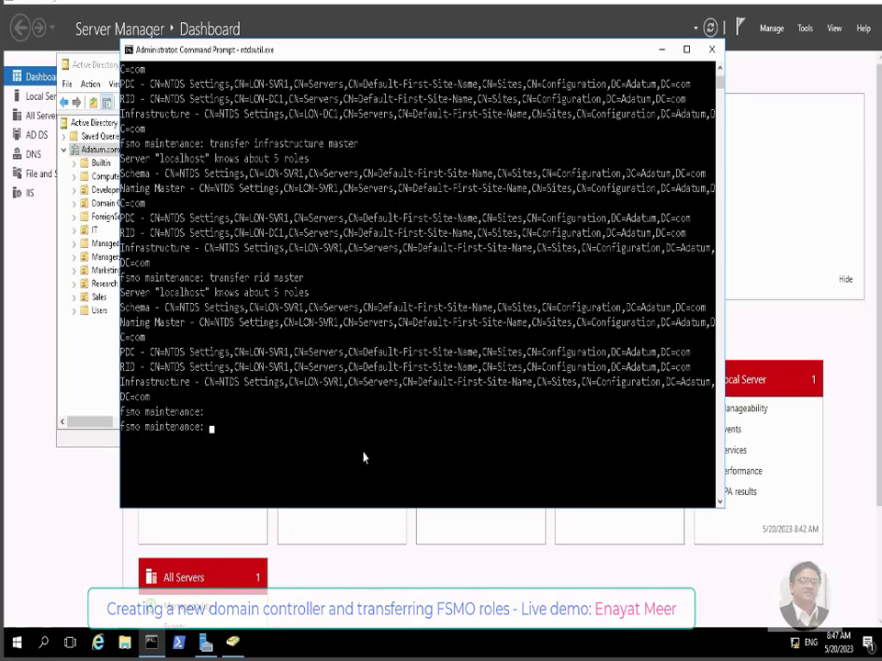
type("exit")
key("Return")
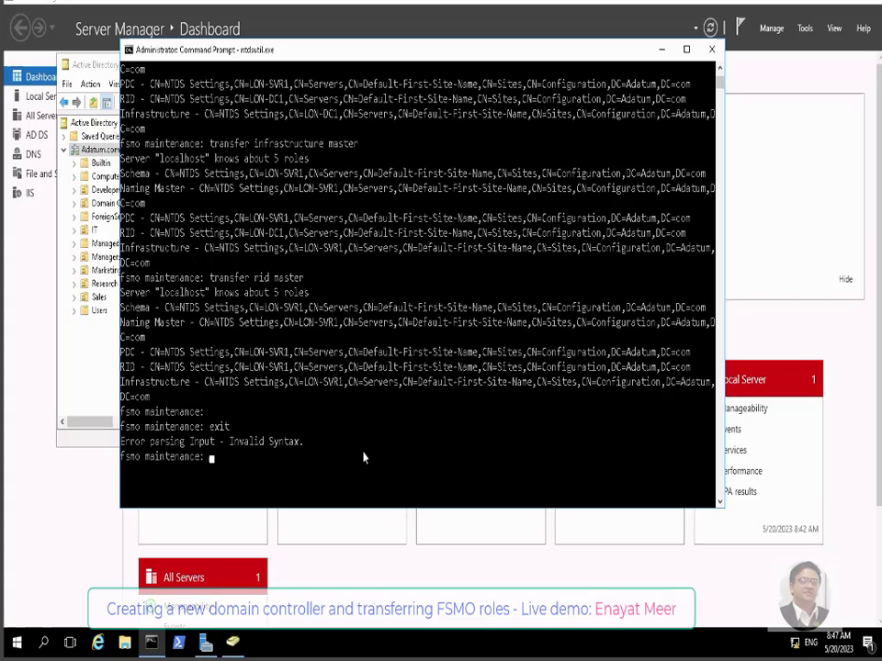
type("quit")
key("Return")
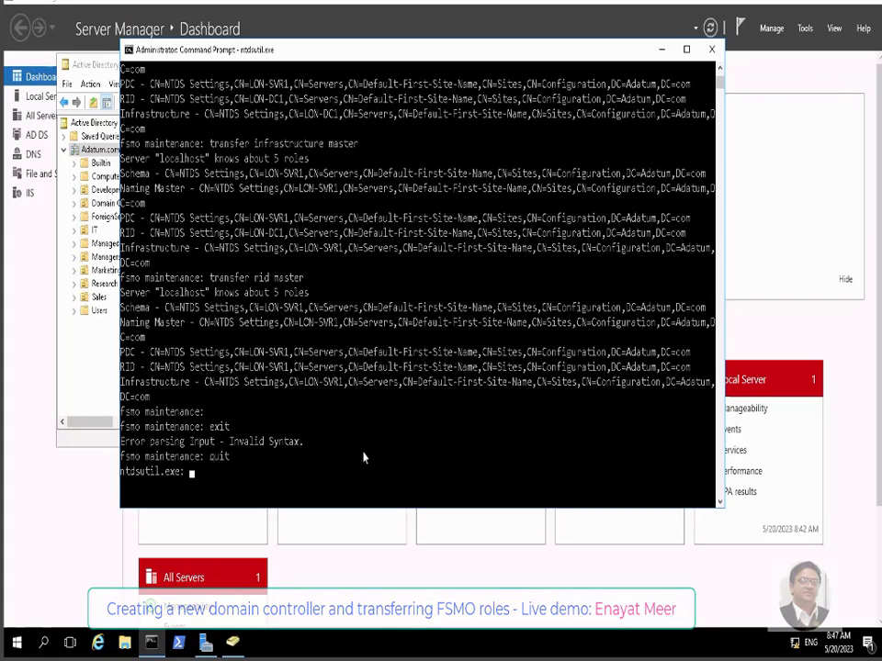
type("exit")
key("Return")
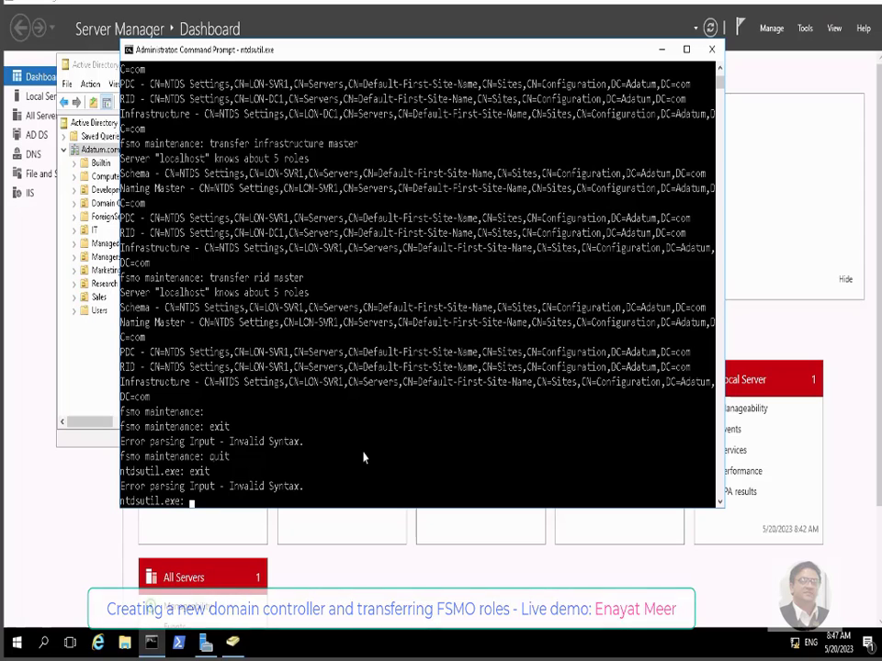
type("exit")
key("Return")
type("quit")
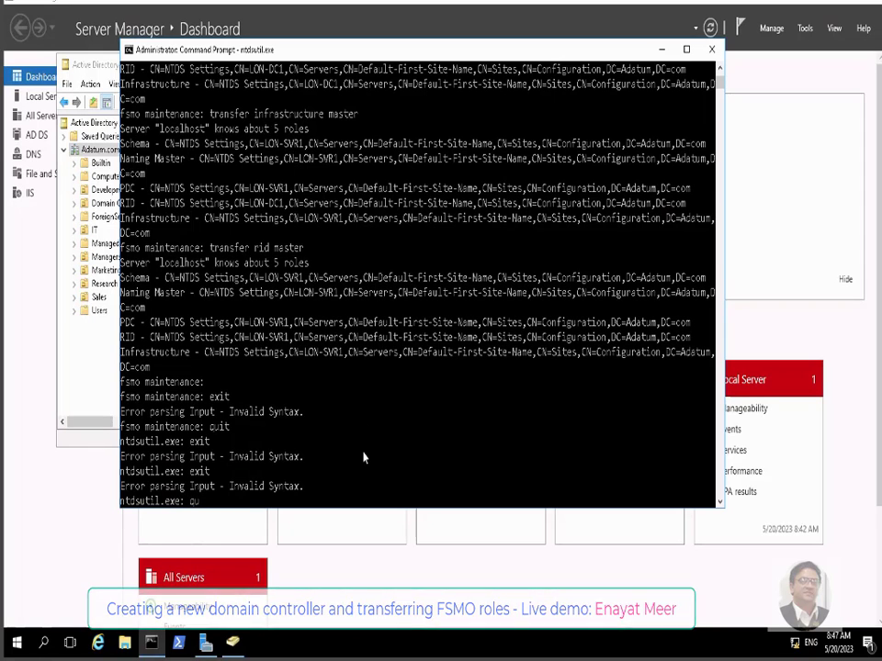
key("Return")
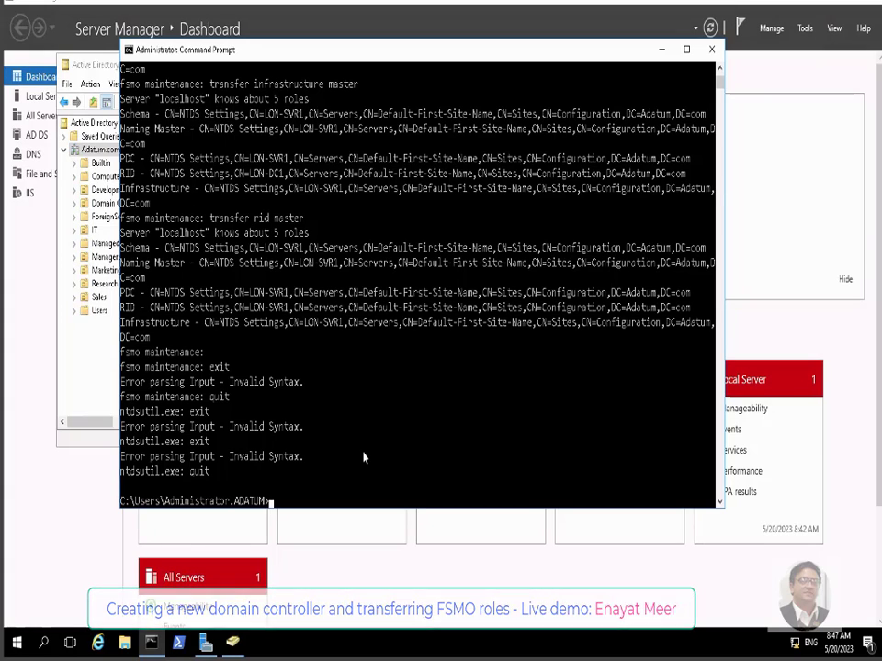
Rerun 'netdom query fsmo' from history and highlight the five LON-SVR1 role-holder lines
key("F7")
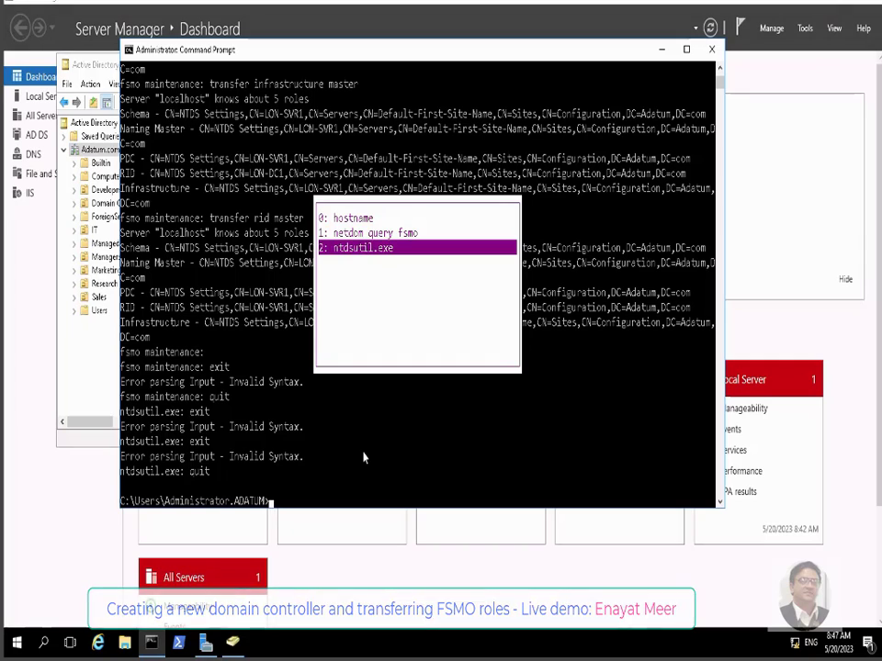
key("Up")
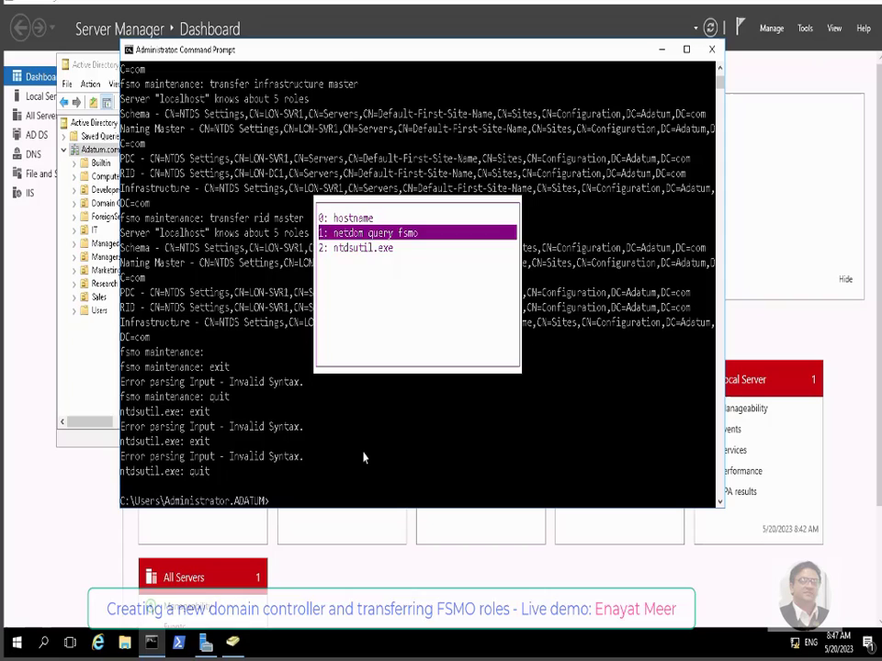
key("Return")
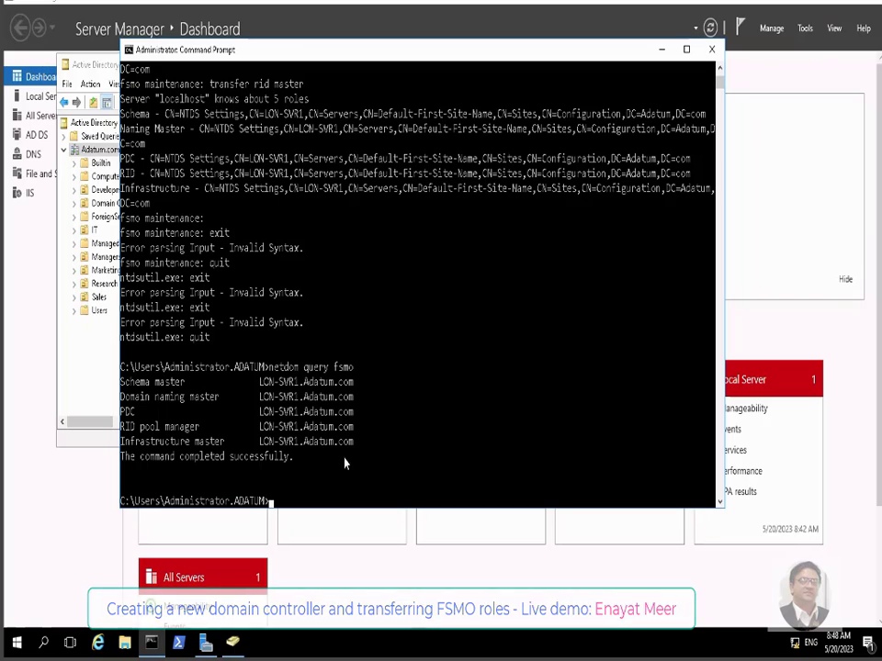
left_click_drag(257, 379, 361, 444)
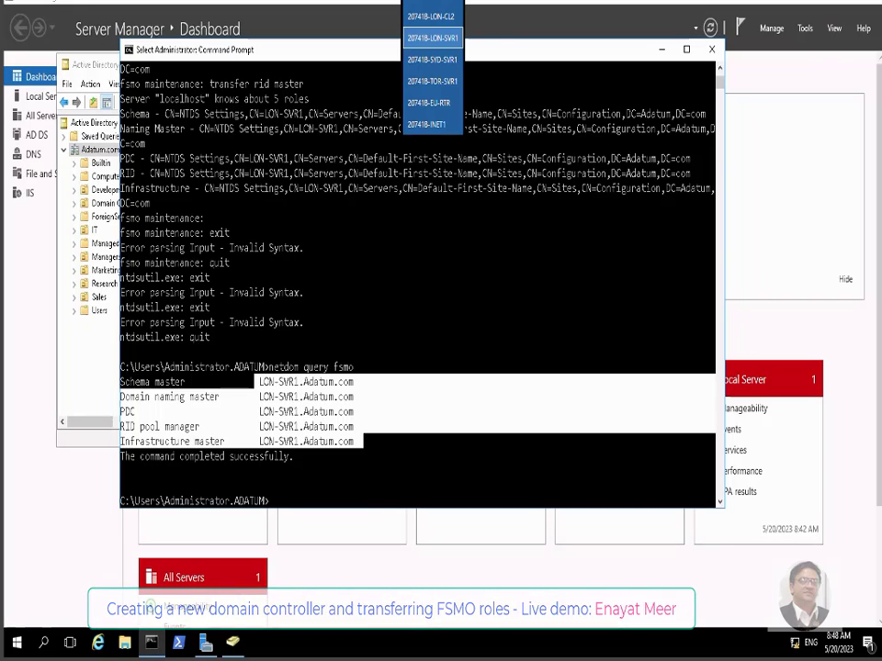
On the other server, open cmd via Run and run 'netdom query fsmo'
left_click(431, 38)
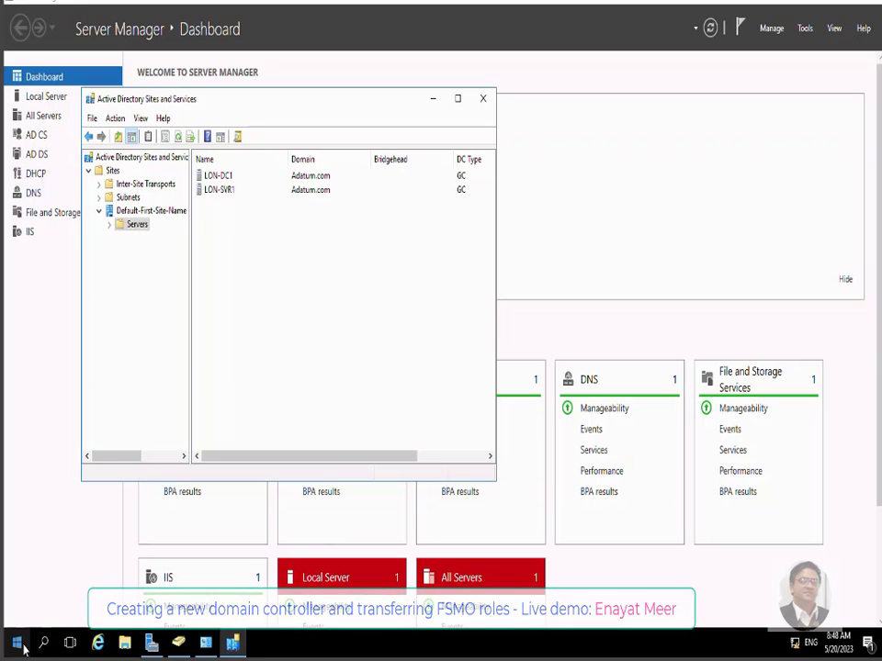
right_click(24, 647)
left_click(53, 570)
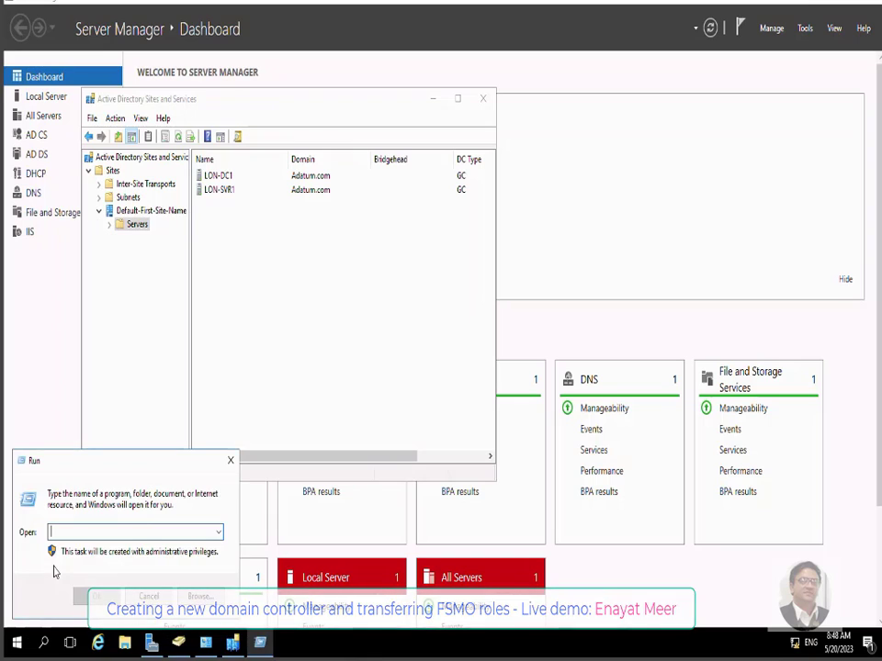
type("cmd")
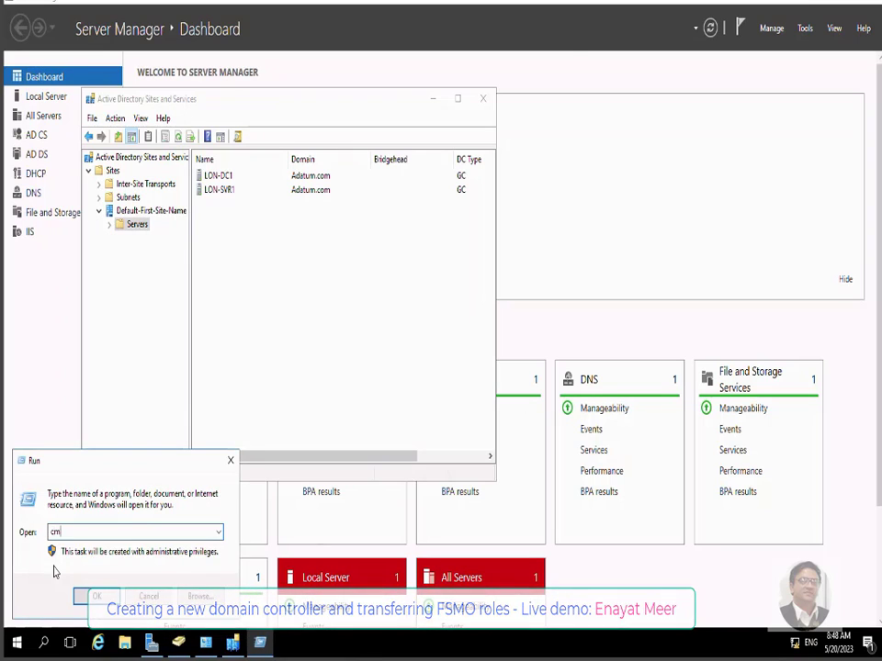
key("Return")
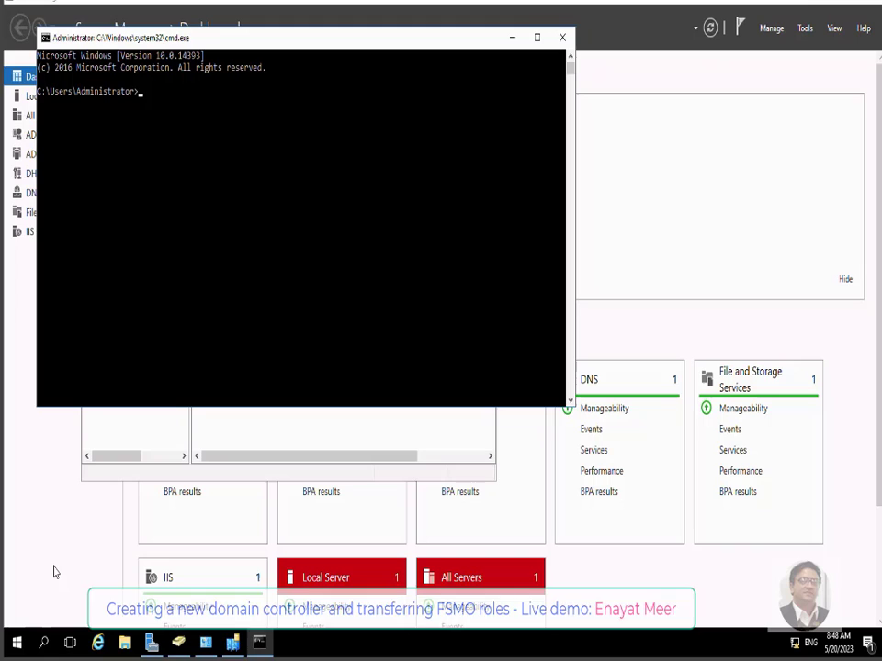
type("netdom query fsmo")
key("Return")
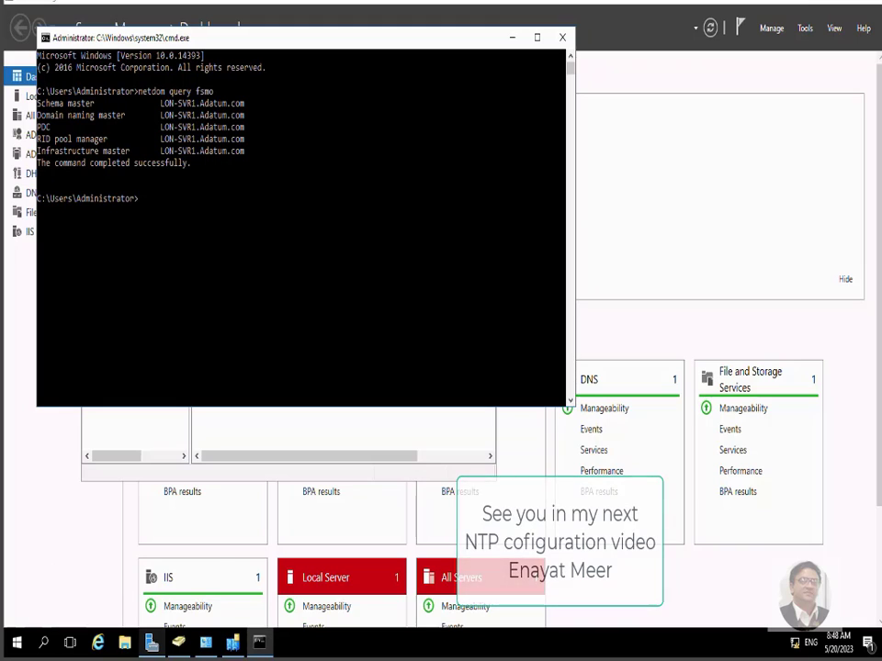
mouse_move(152, 642)
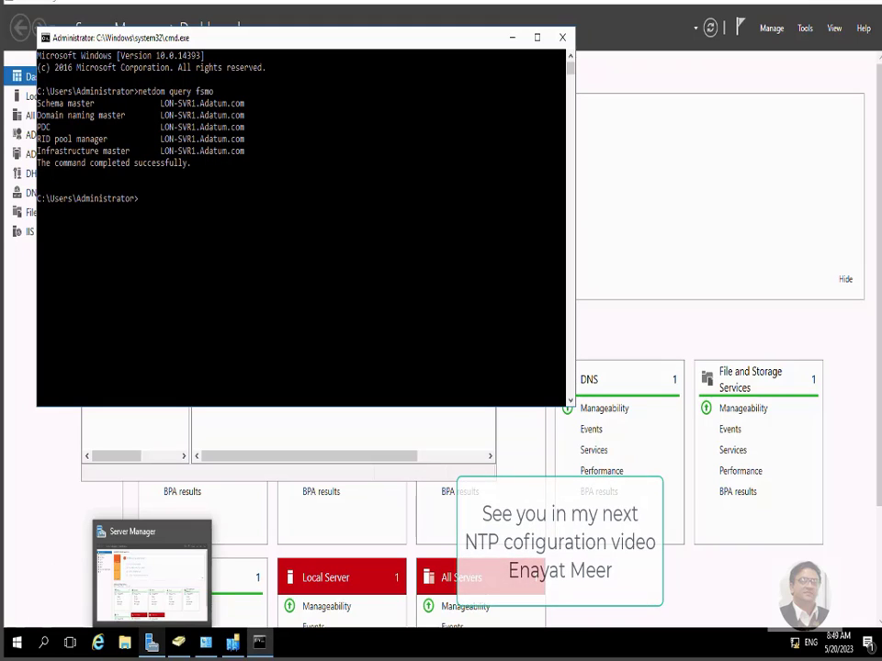